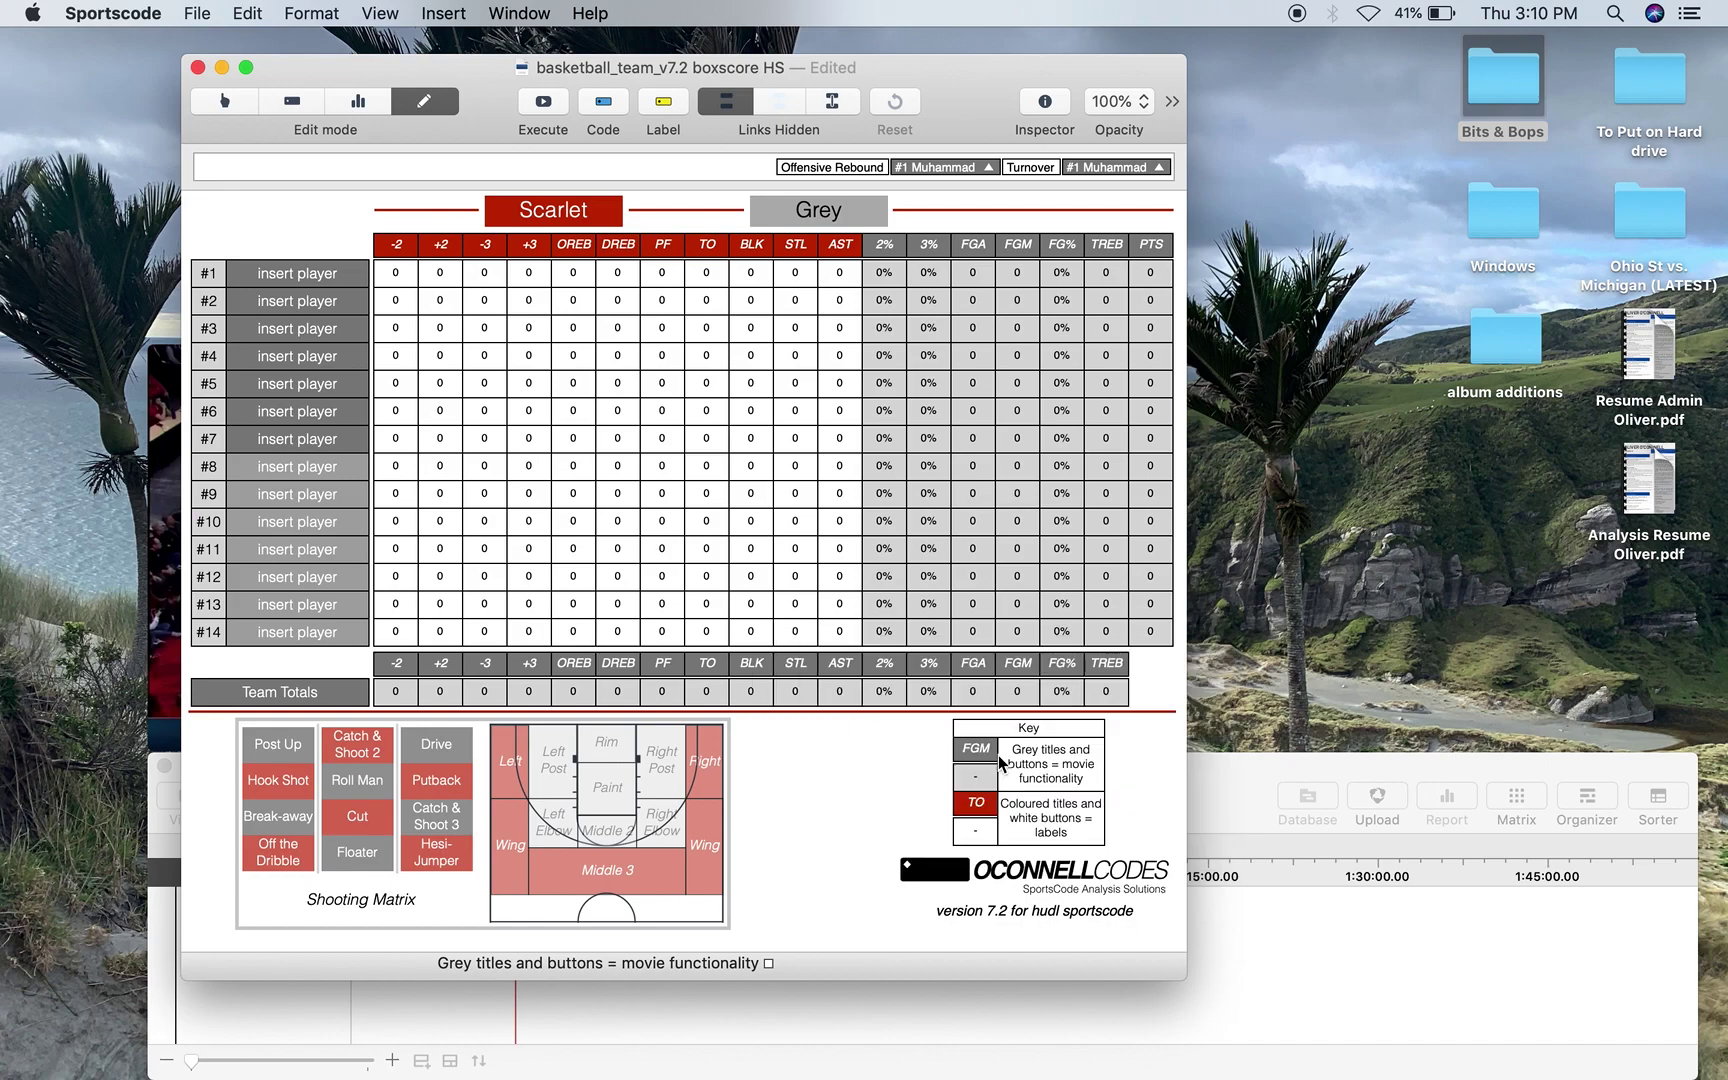
Step: Put the basketball_team_v7.2 boxscore window into report mode to show the Scarlet box score
{"action": "left_click", "coordinate": [357, 104]}
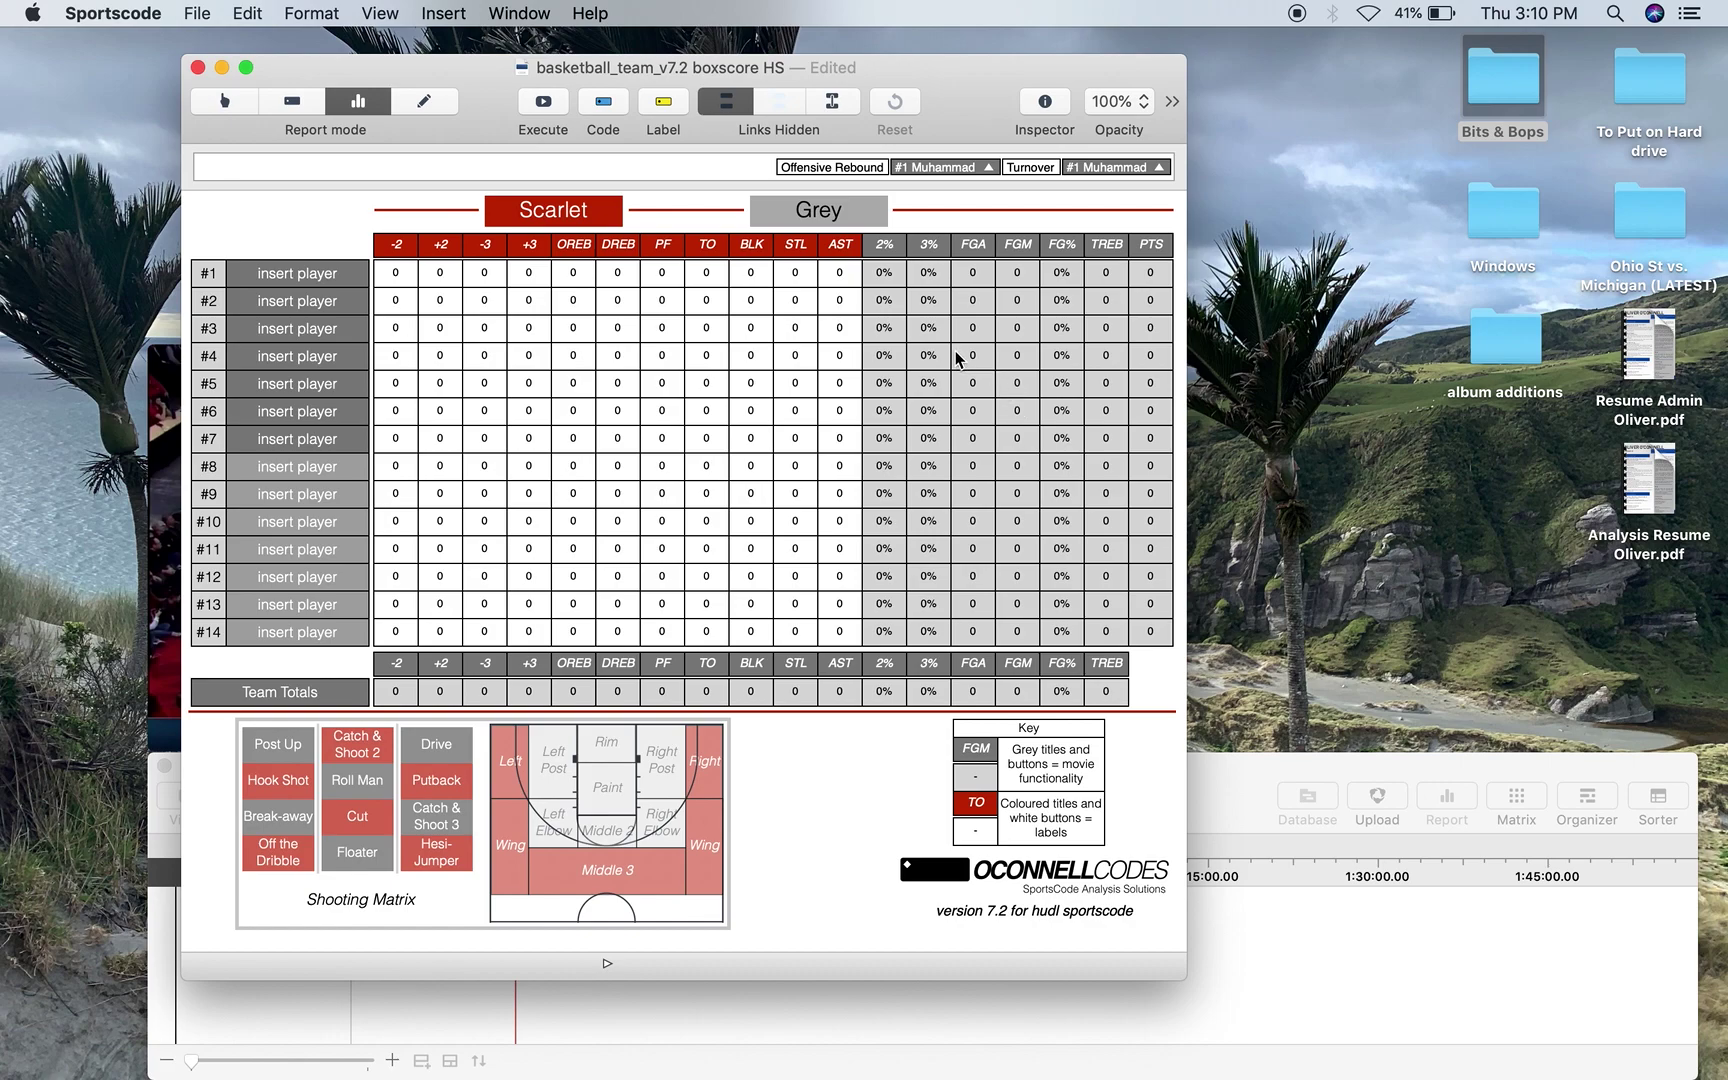
{"action": "left_click", "coordinate": [1052, 304]}
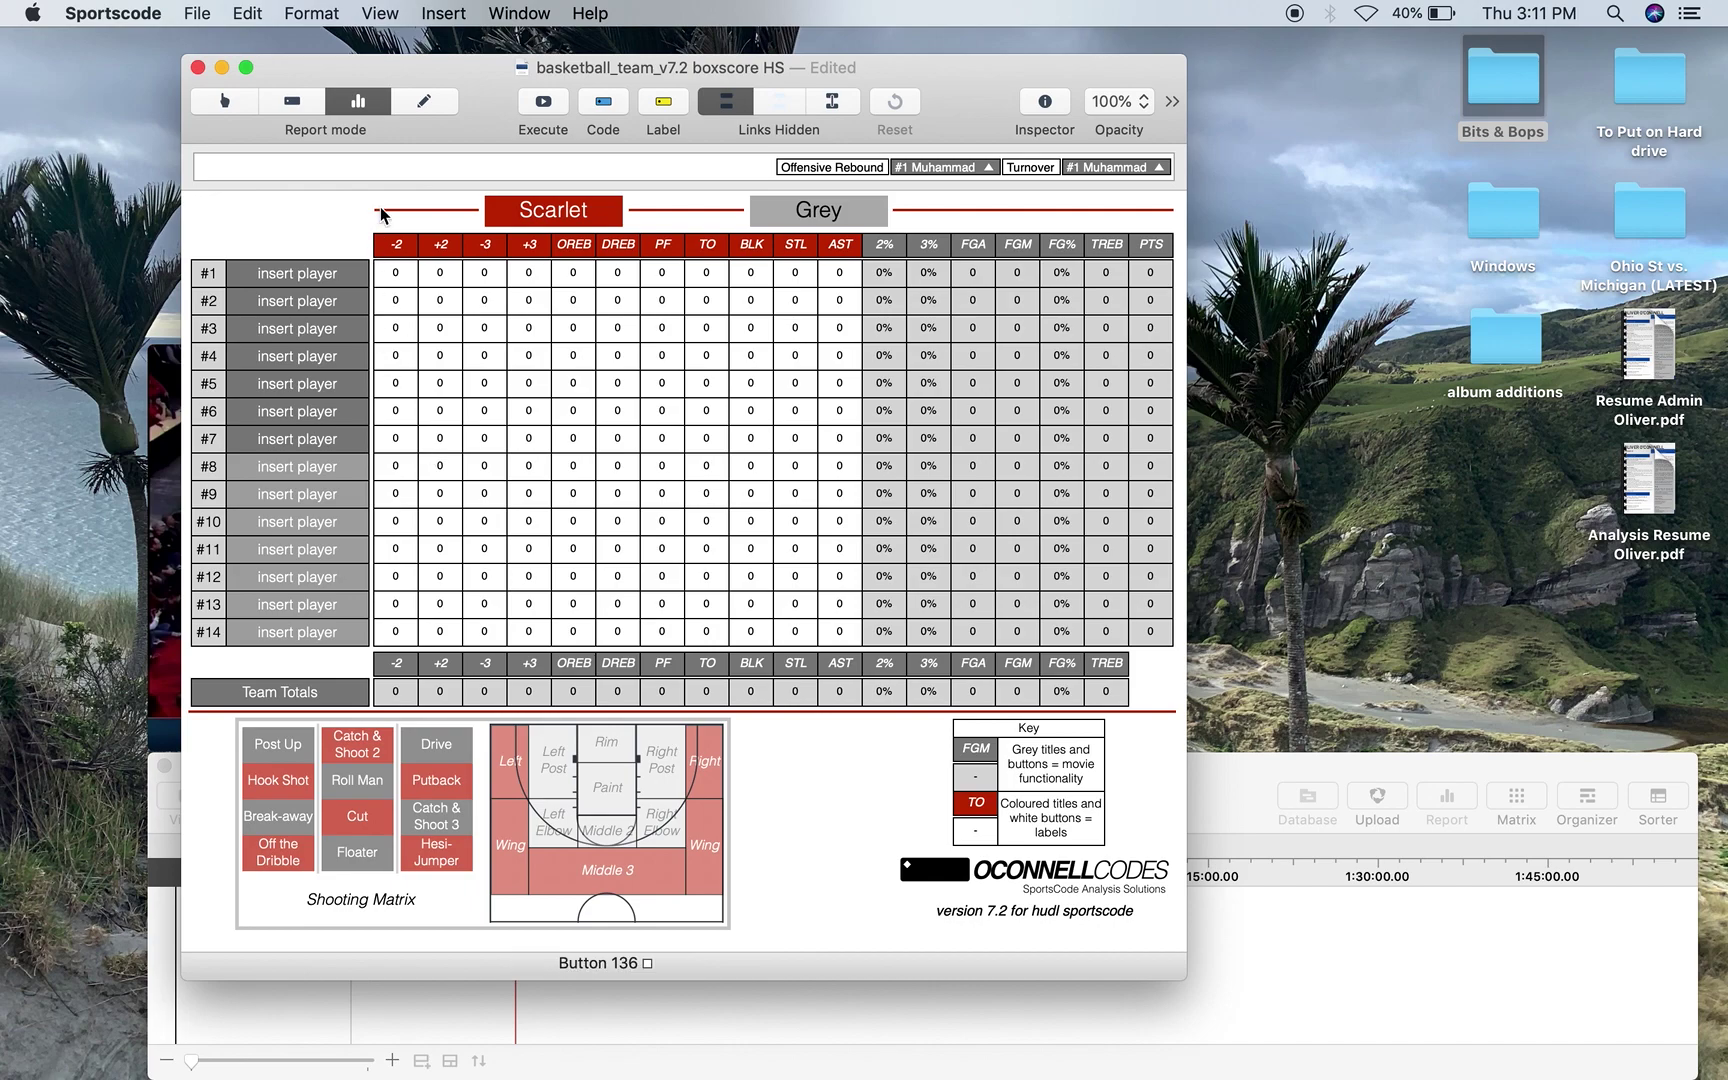
Step: In edit mode, select all 14 player buttons and view their Alternate Names in the Inspector
{"action": "left_click", "coordinate": [420, 104]}
{"action": "left_click_drag", "start_coordinate": [323, 210], "coordinate": [318, 662]}
{"action": "key", "text": "super+i"}
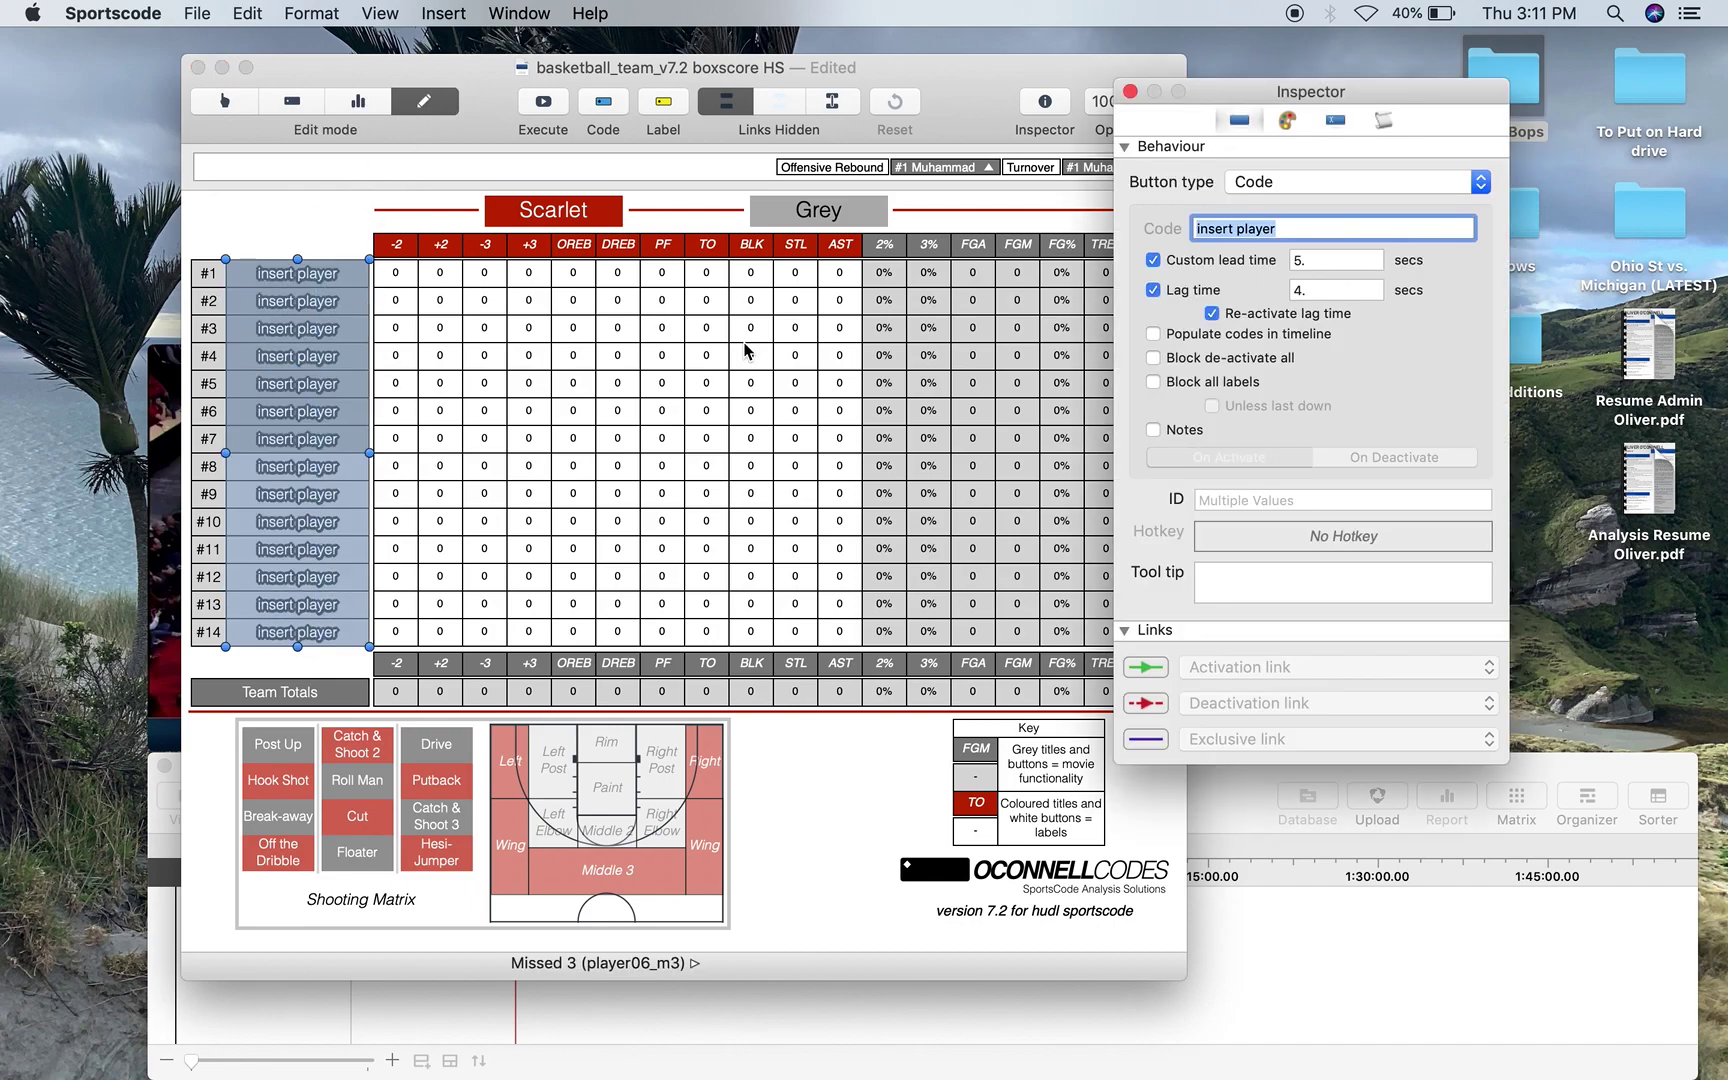
{"action": "left_click", "coordinate": [1334, 121]}
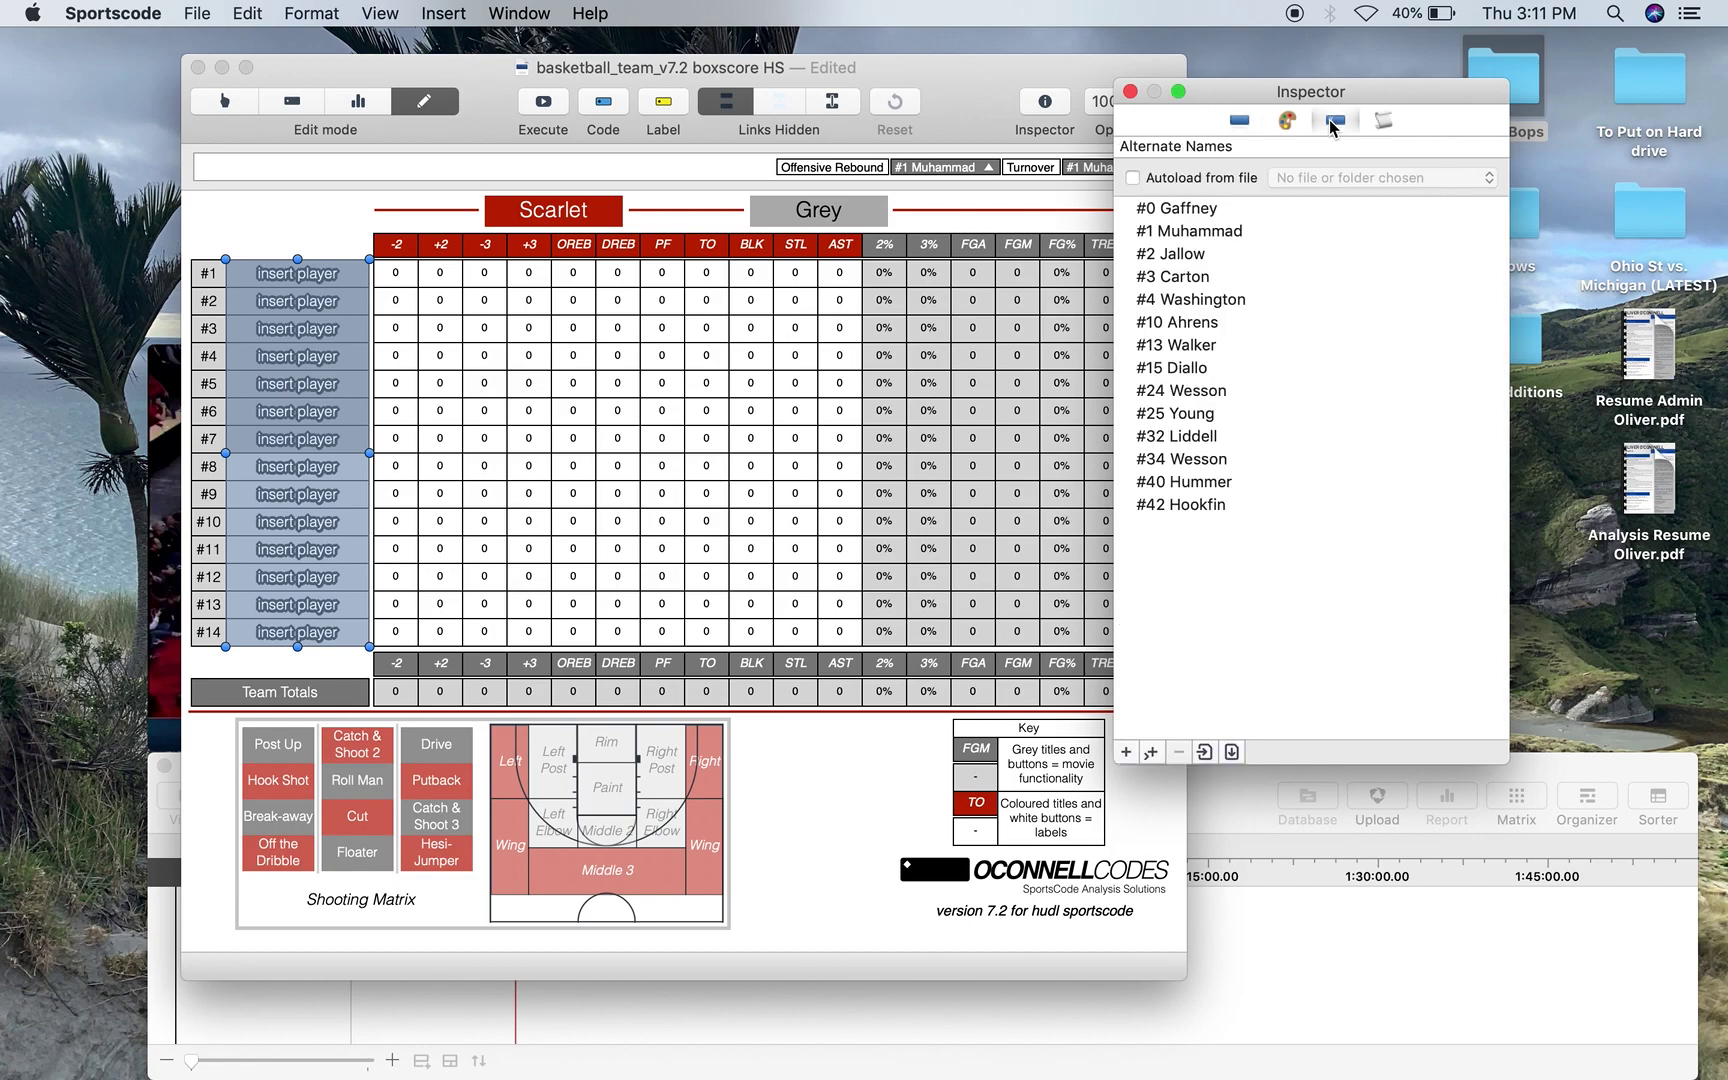
Step: Cancel the CSV roster import, close the Inspector and deselect the player buttons
{"action": "left_click", "coordinate": [1205, 752]}
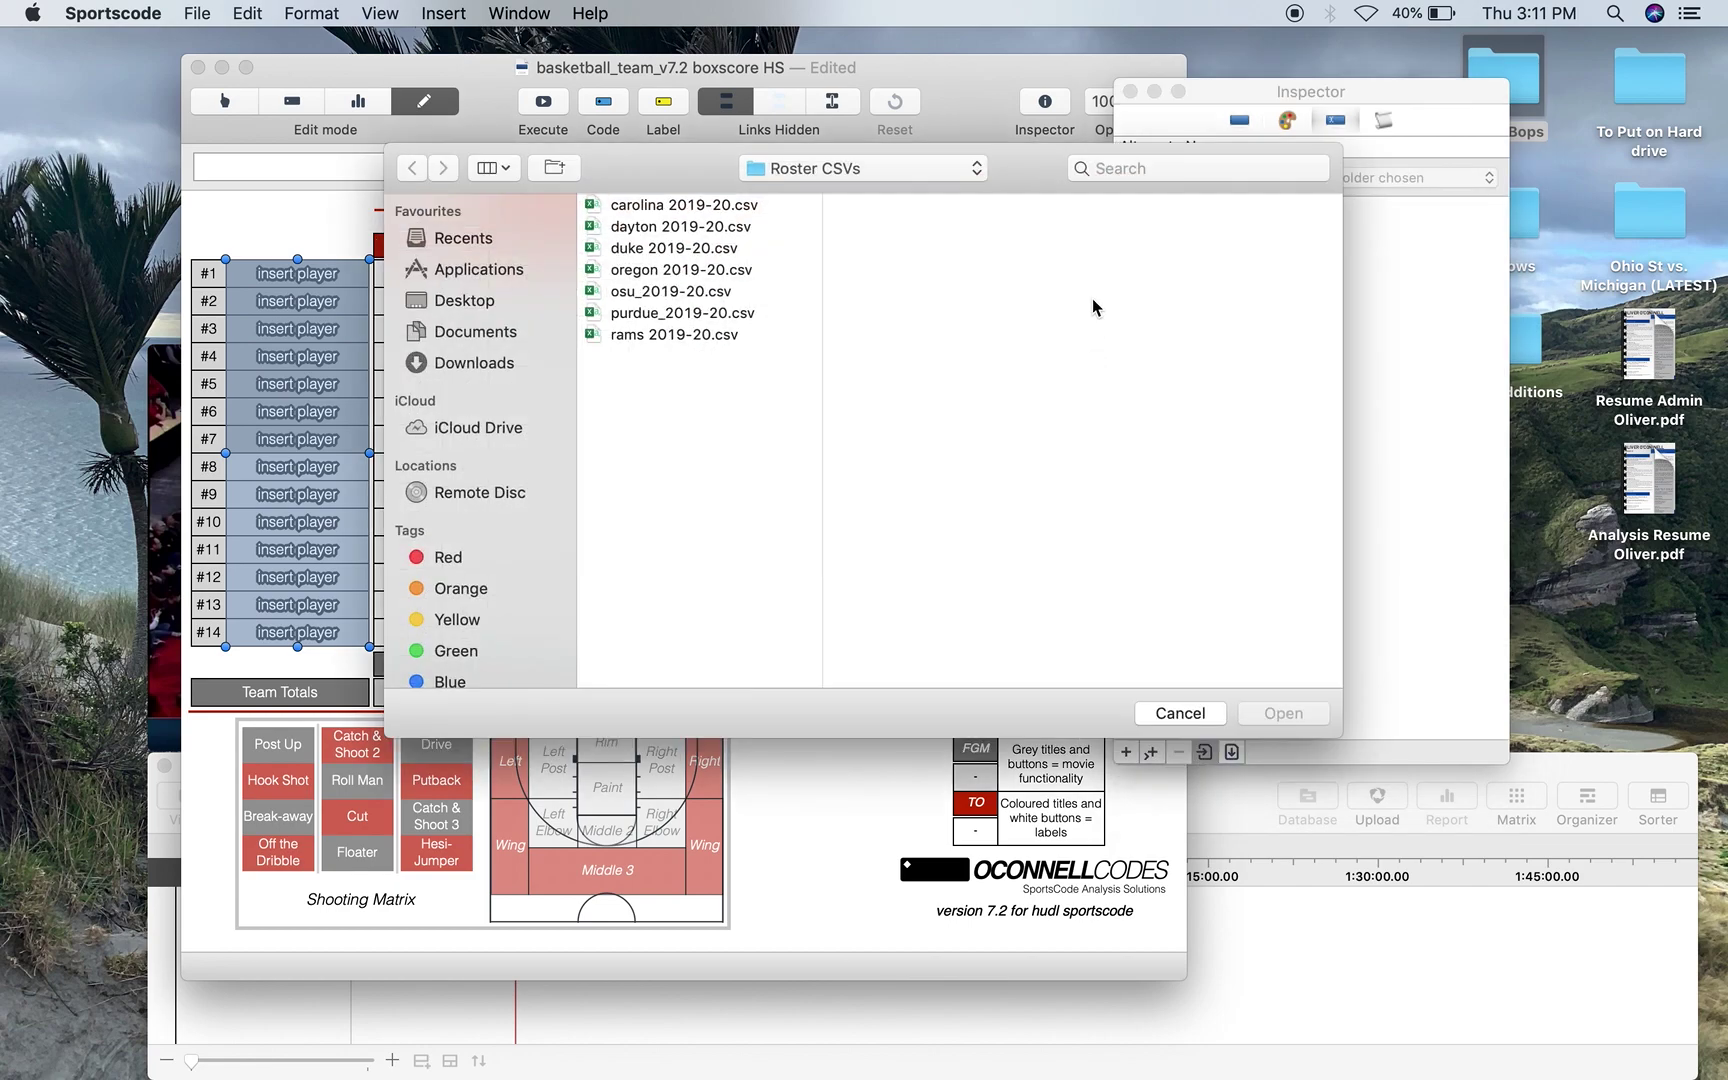
{"action": "left_click", "coordinate": [1188, 712]}
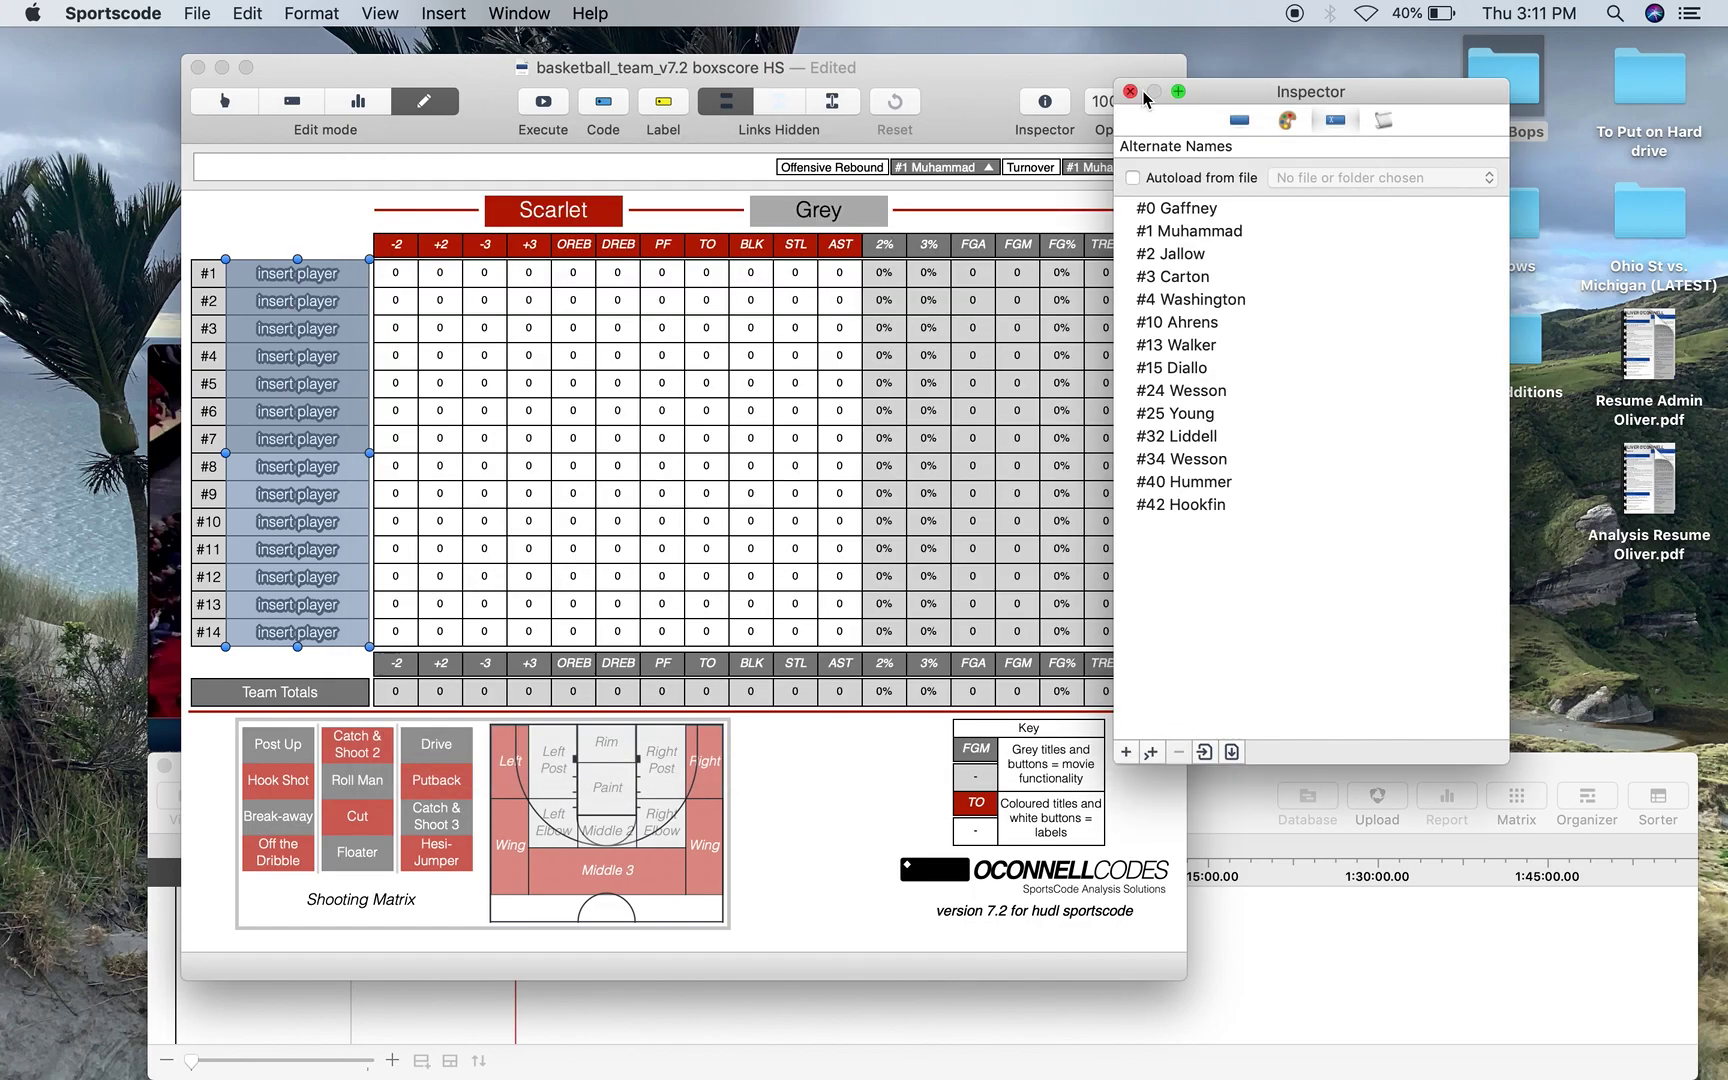
{"action": "left_click", "coordinate": [1130, 91]}
{"action": "left_click", "coordinate": [297, 276]}
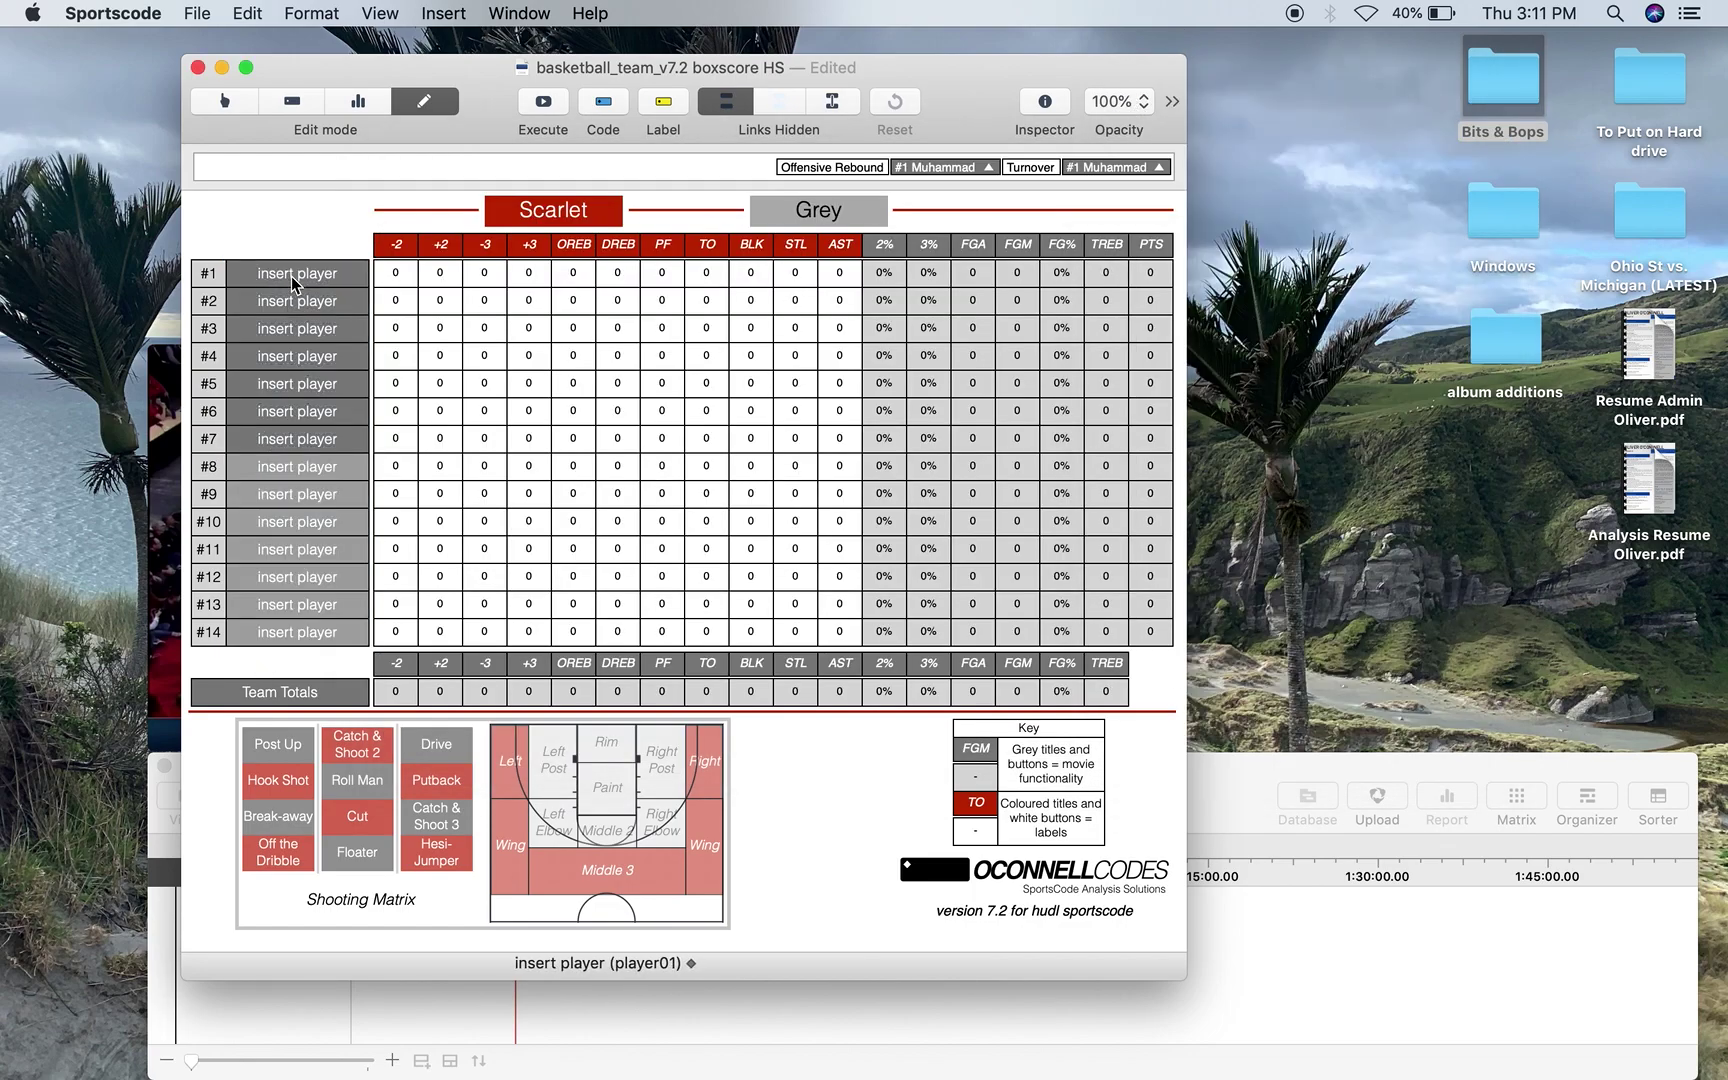
Step: Rename the top two Scarlet player buttons to '#1 Muhammad' and '#4 Washington'
{"action": "right_click", "coordinate": [292, 275]}
{"action": "mouse_move", "coordinate": [347, 332]}
{"action": "left_click", "coordinate": [560, 360]}
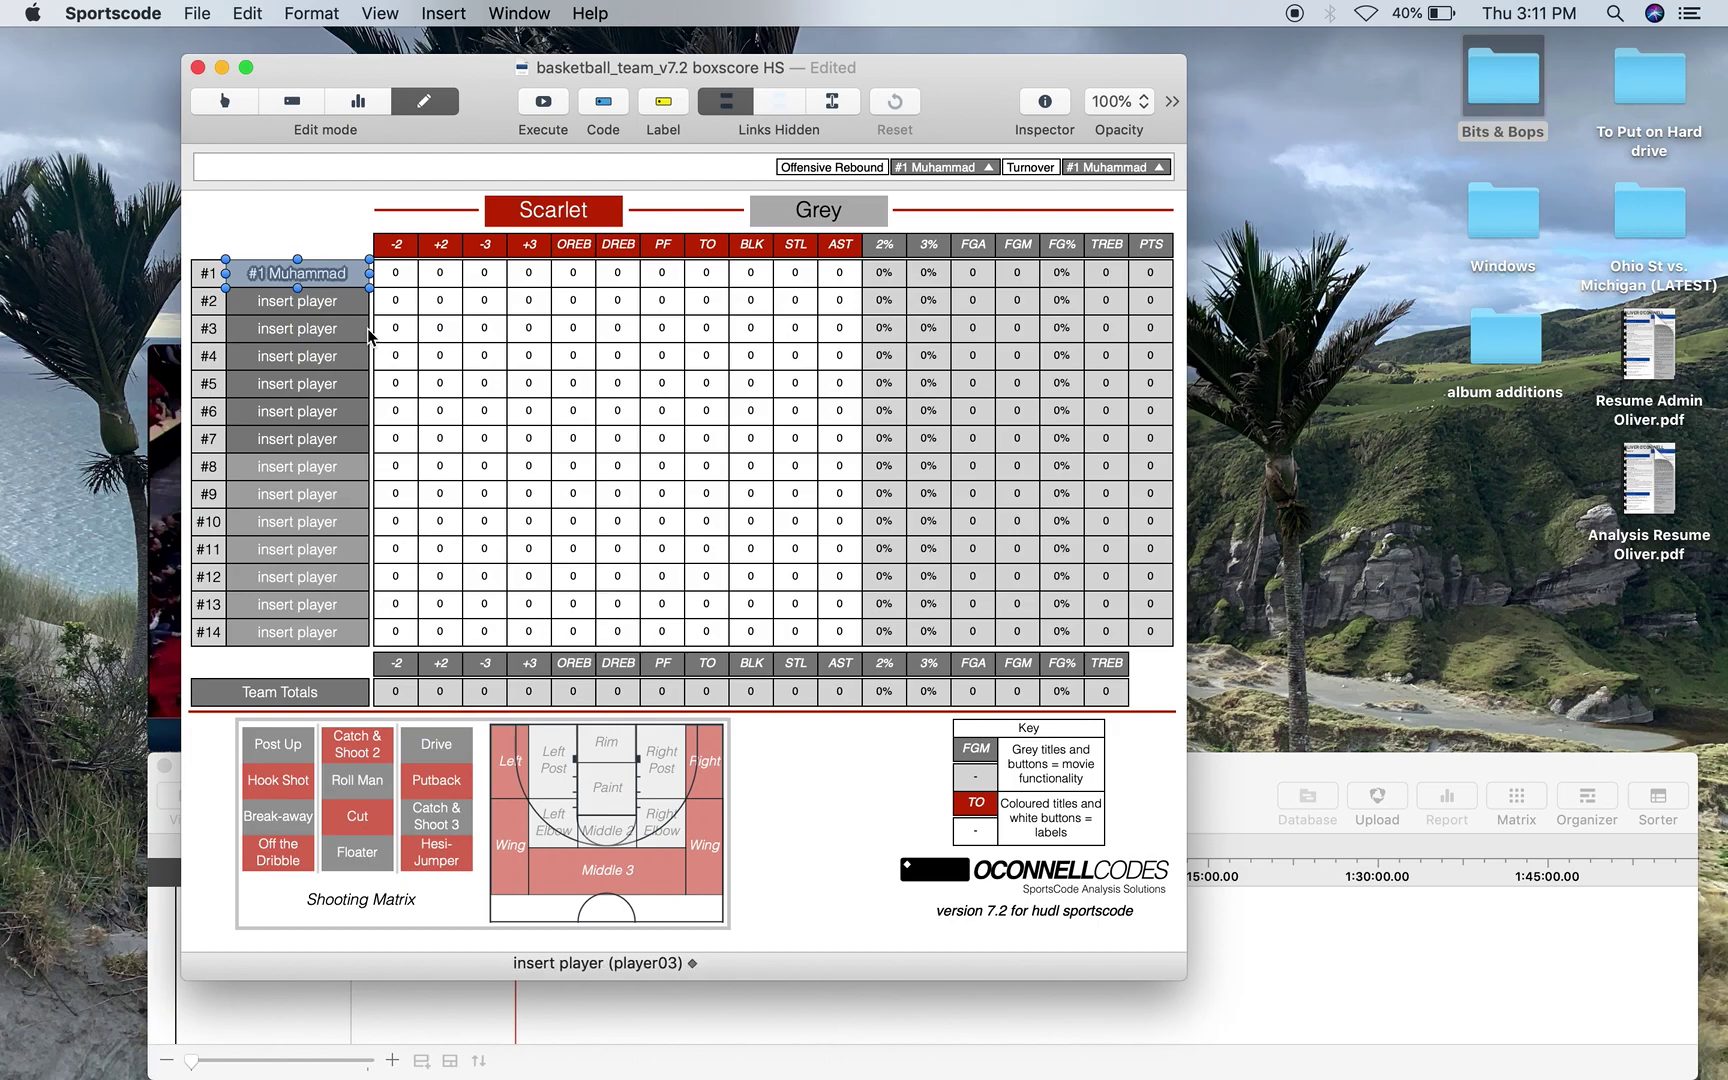
{"action": "right_click", "coordinate": [343, 304]}
{"action": "mouse_move", "coordinate": [430, 367]}
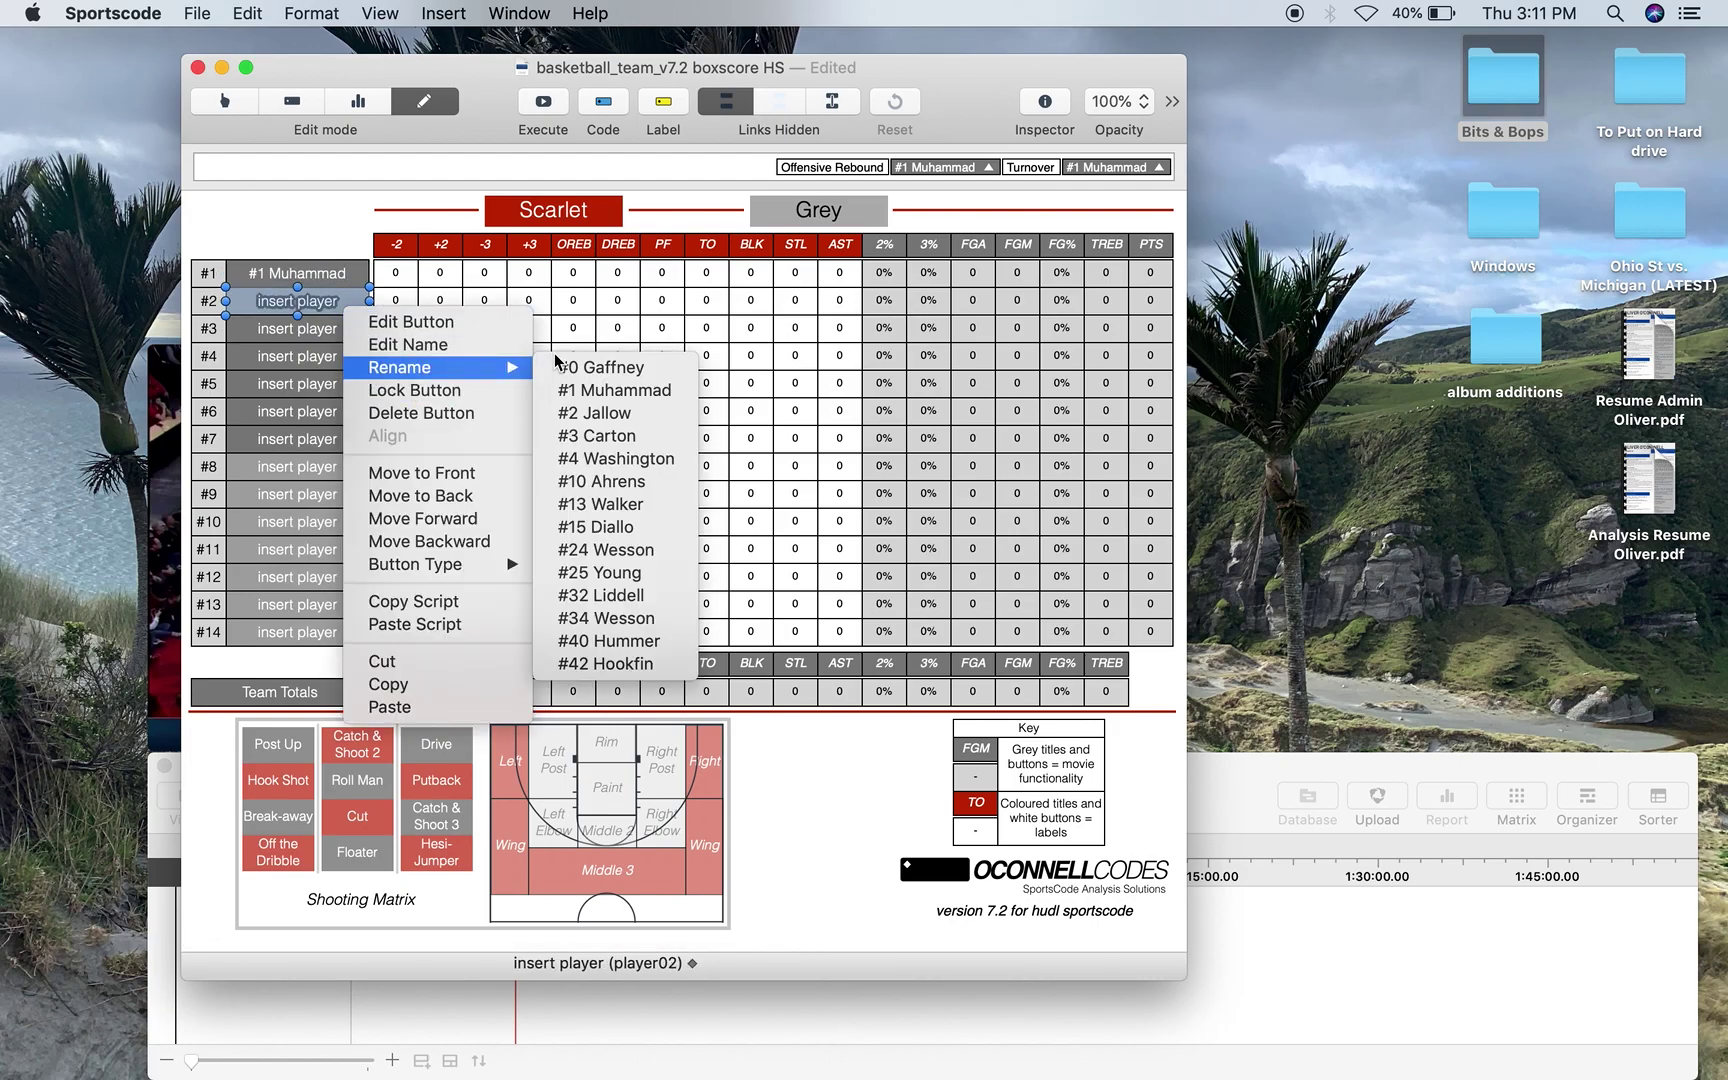
{"action": "left_click", "coordinate": [615, 458]}
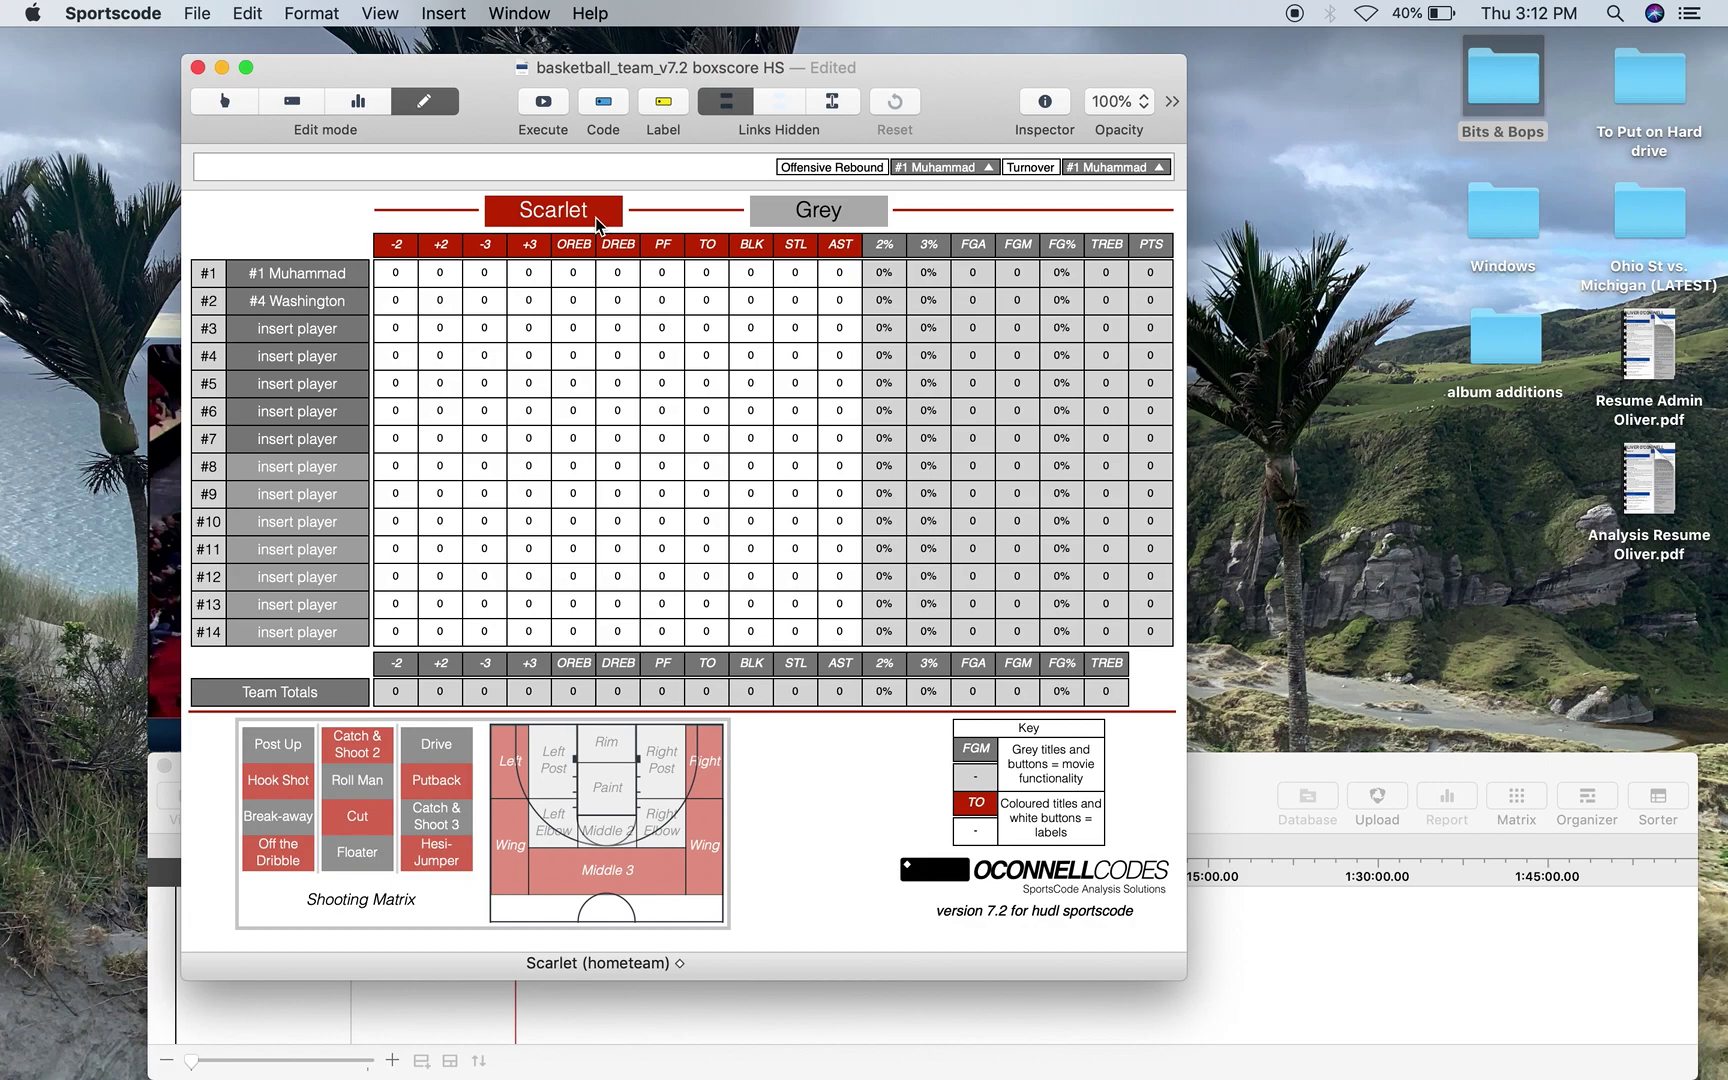
Step: In code mode, record one personal foul and one turnover for #1 Muhammad
{"action": "left_click", "coordinate": [226, 101]}
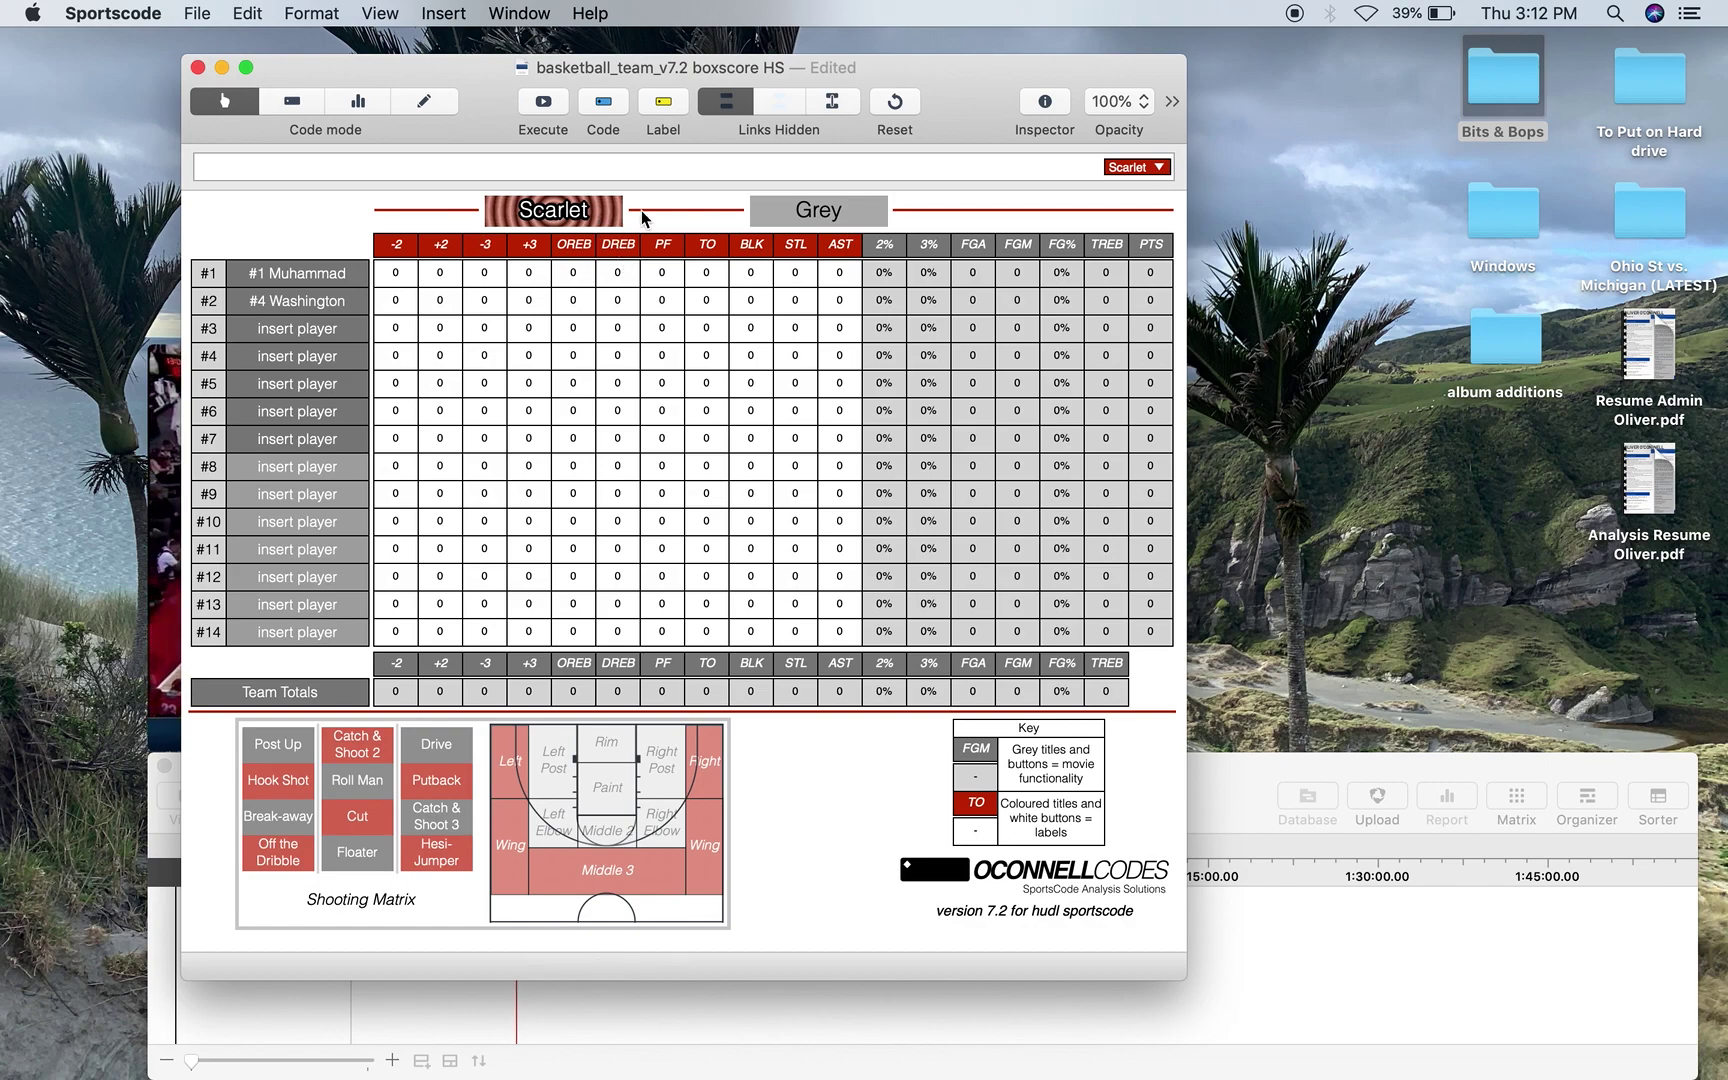
{"action": "left_click", "coordinate": [662, 277]}
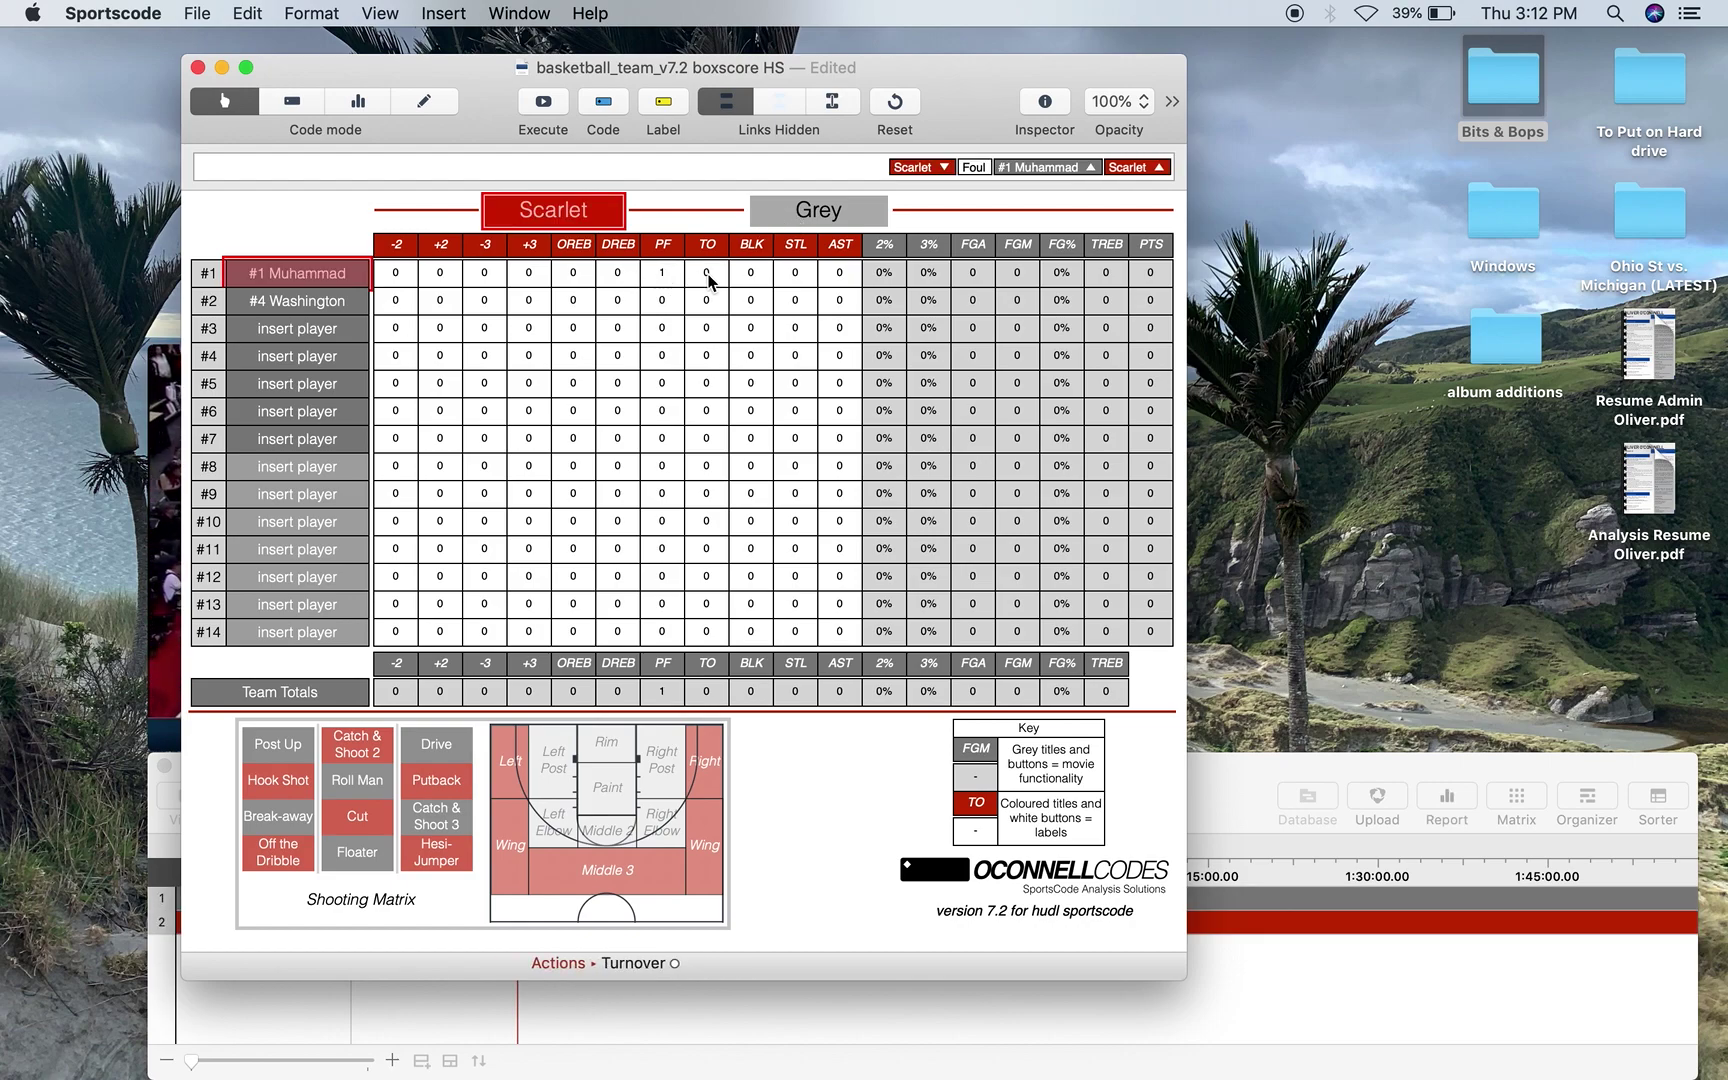
{"action": "left_click", "coordinate": [707, 278]}
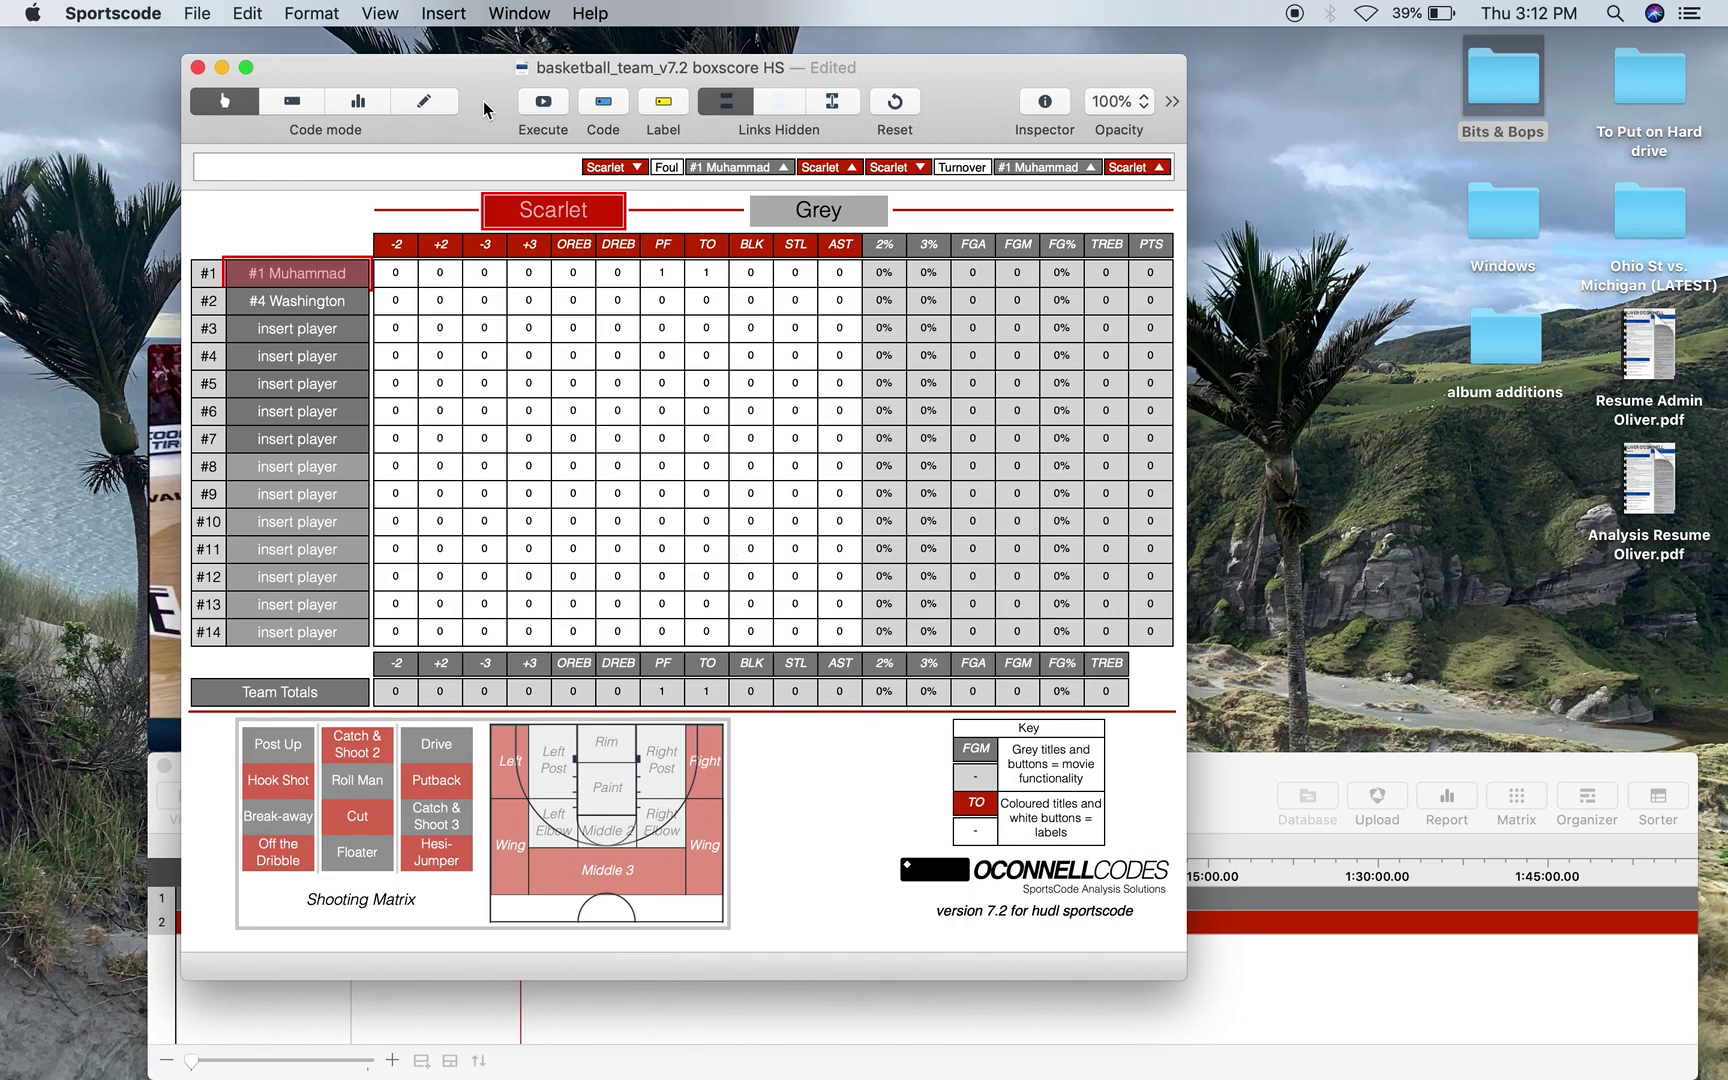
Step: With Scarlet active, record a made 2 for #1 Muhammad
{"action": "left_click_drag", "start_coordinate": [484, 108], "coordinate": [458, 110]}
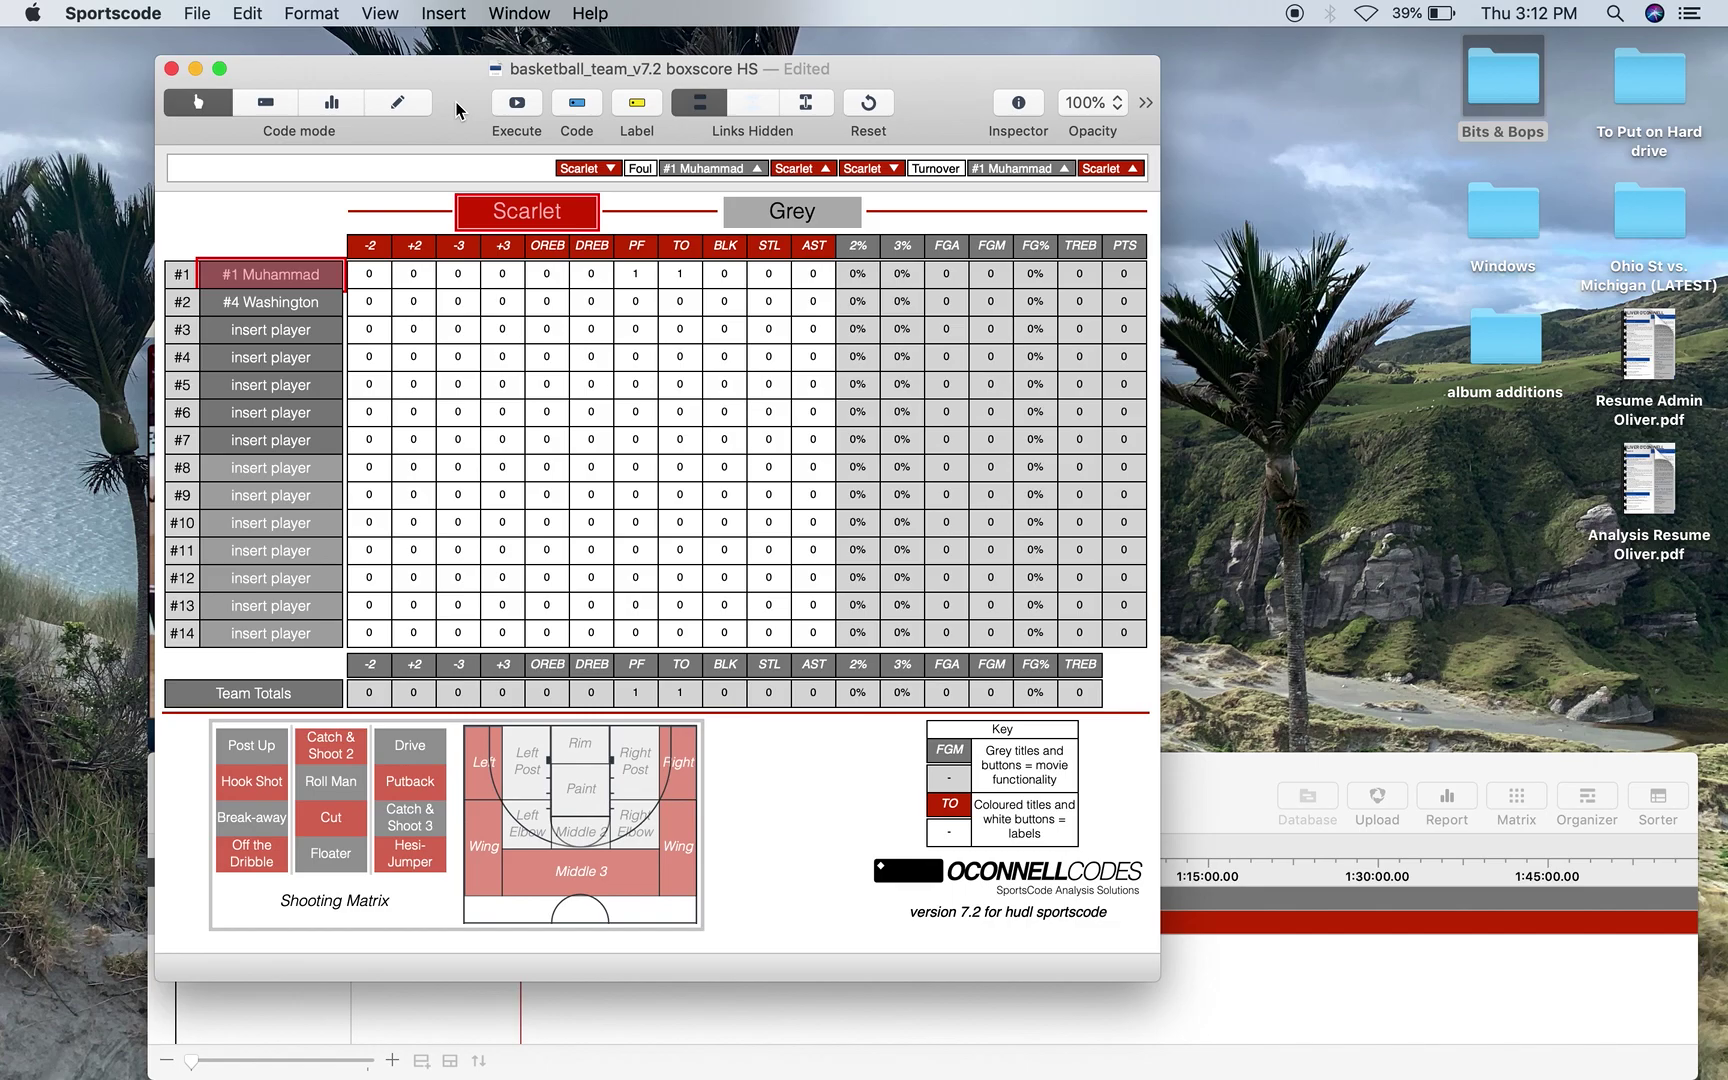
{"action": "left_click_drag", "start_coordinate": [454, 111], "coordinate": [516, 115]}
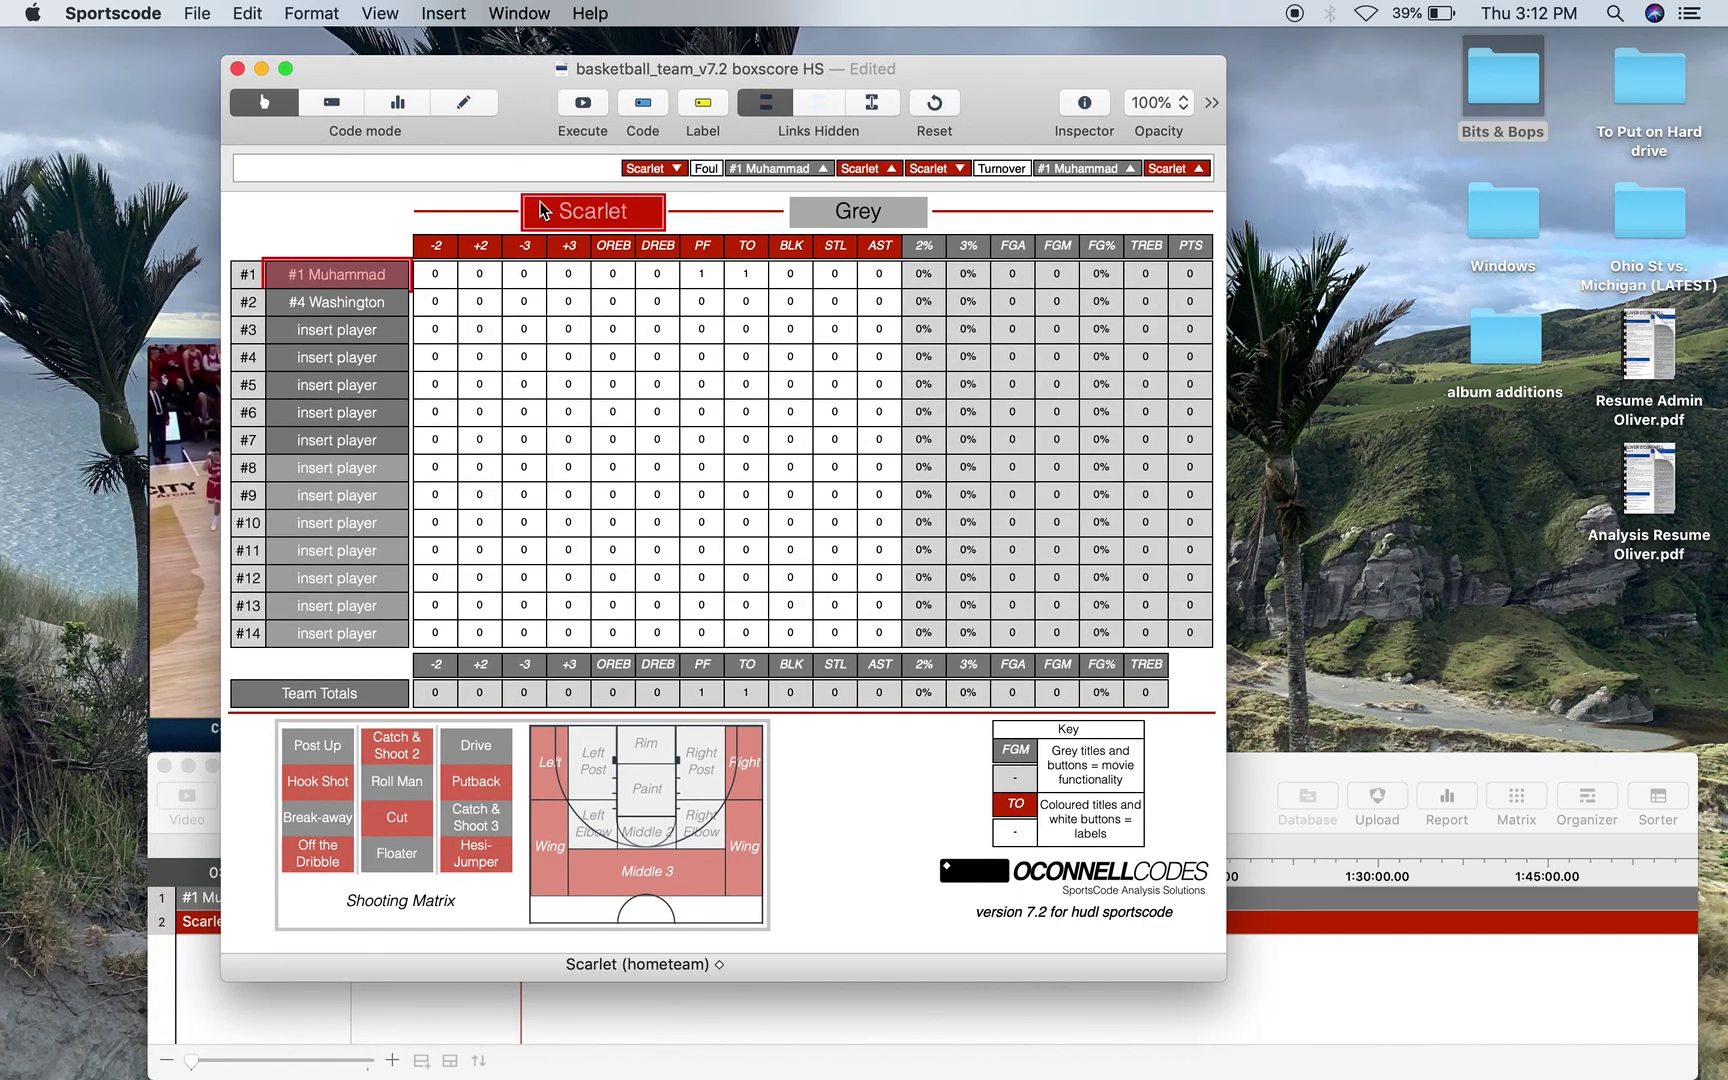
{"action": "left_click", "coordinate": [541, 210]}
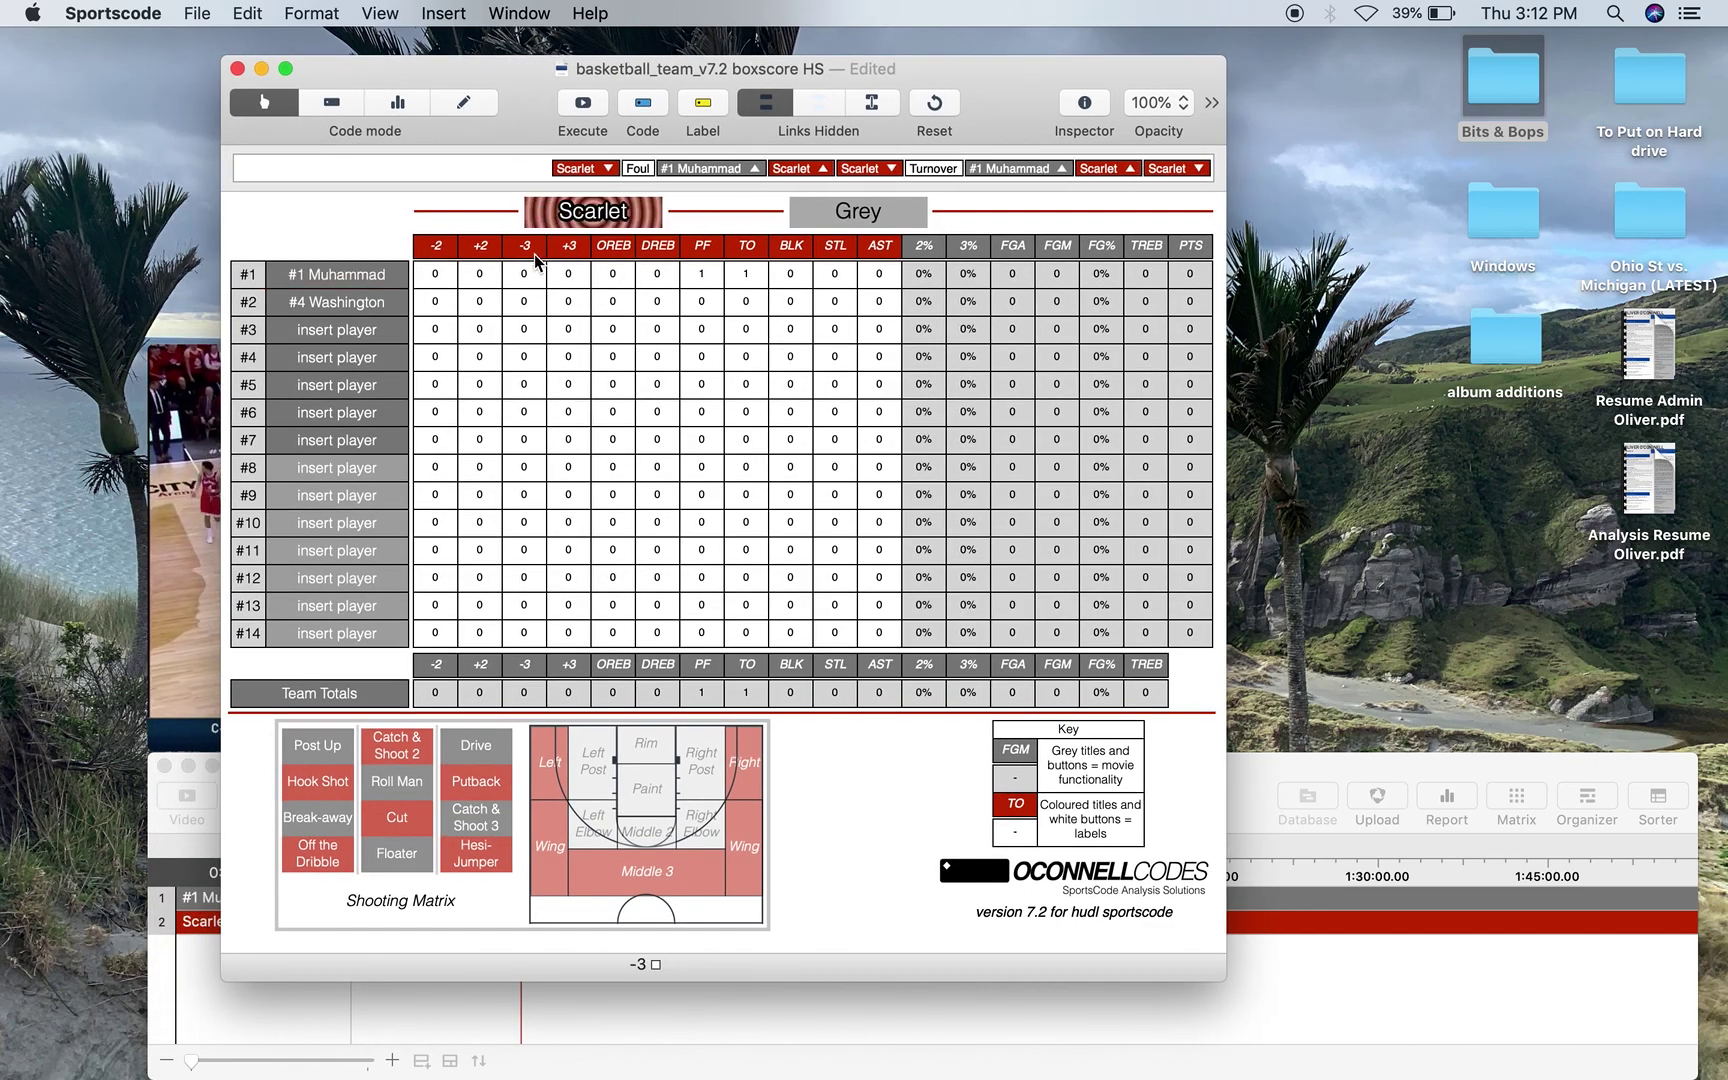
{"action": "left_click", "coordinate": [481, 275]}
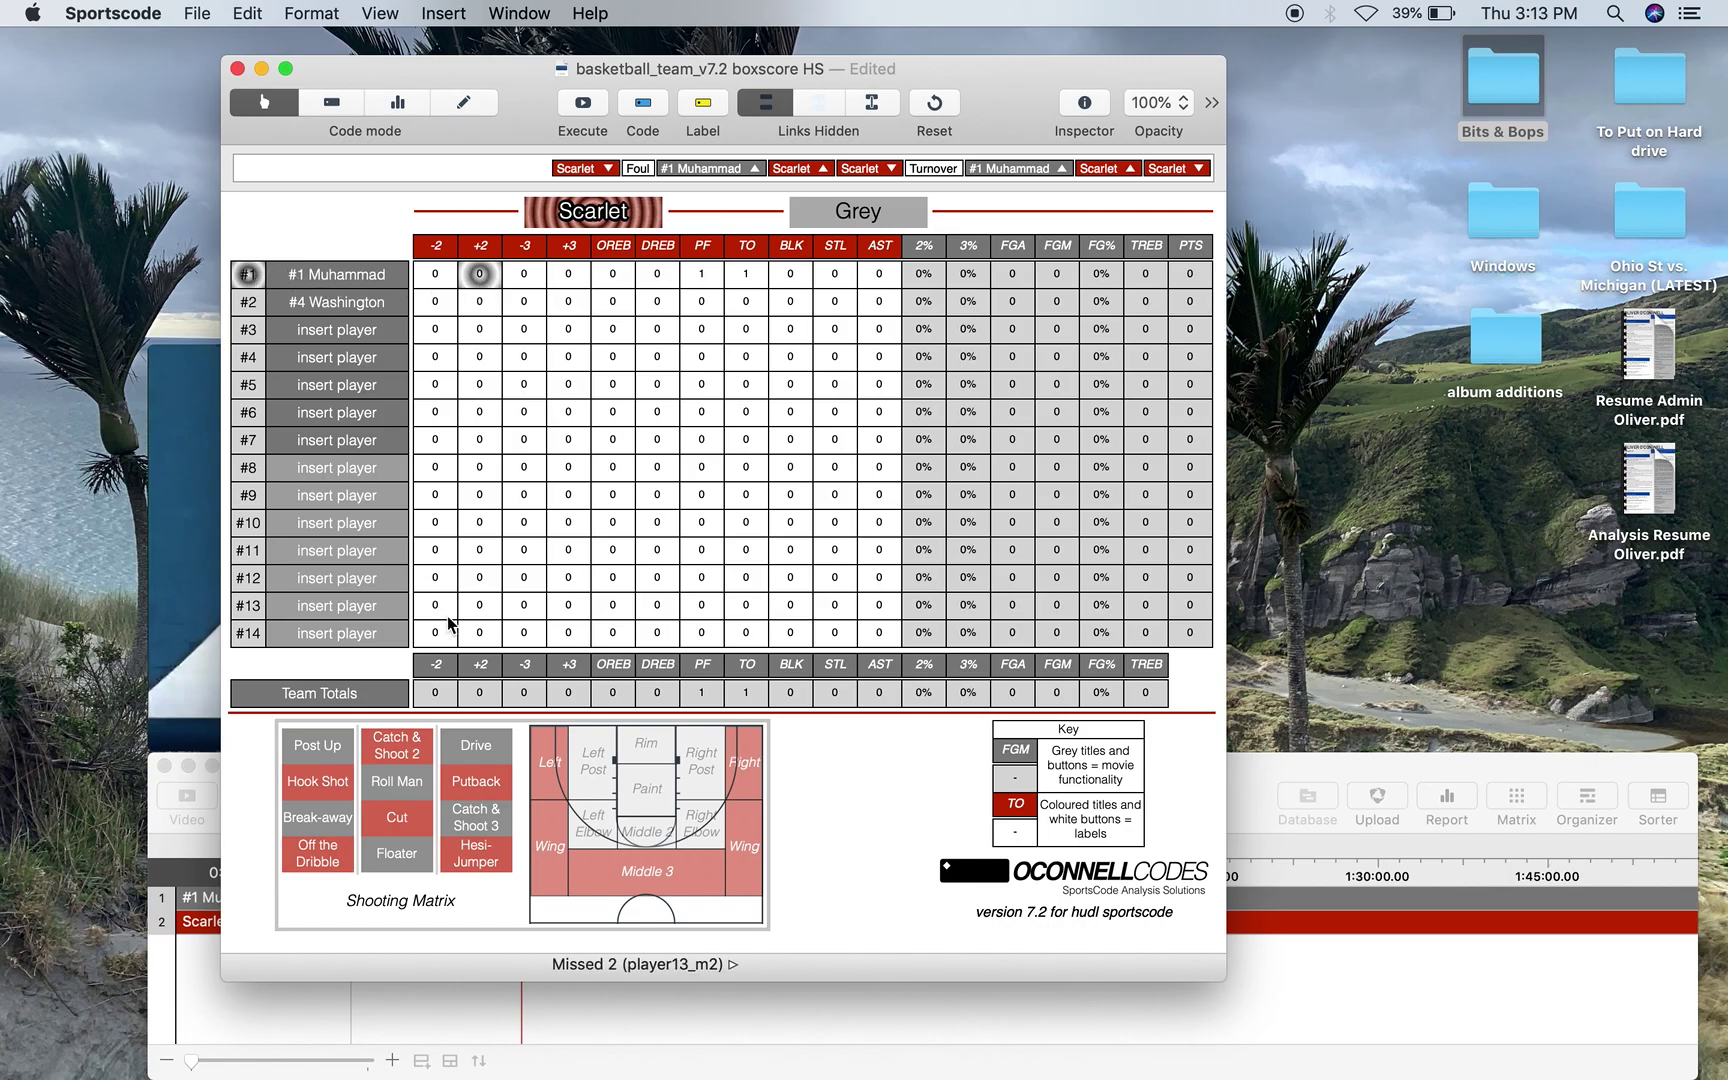
Step: Tag the shot as Off the Dribble from Right Post and record the Scarlet possession
{"action": "scroll", "coordinate": [1000, 620], "scroll_direction": "right", "scroll_amount": 10}
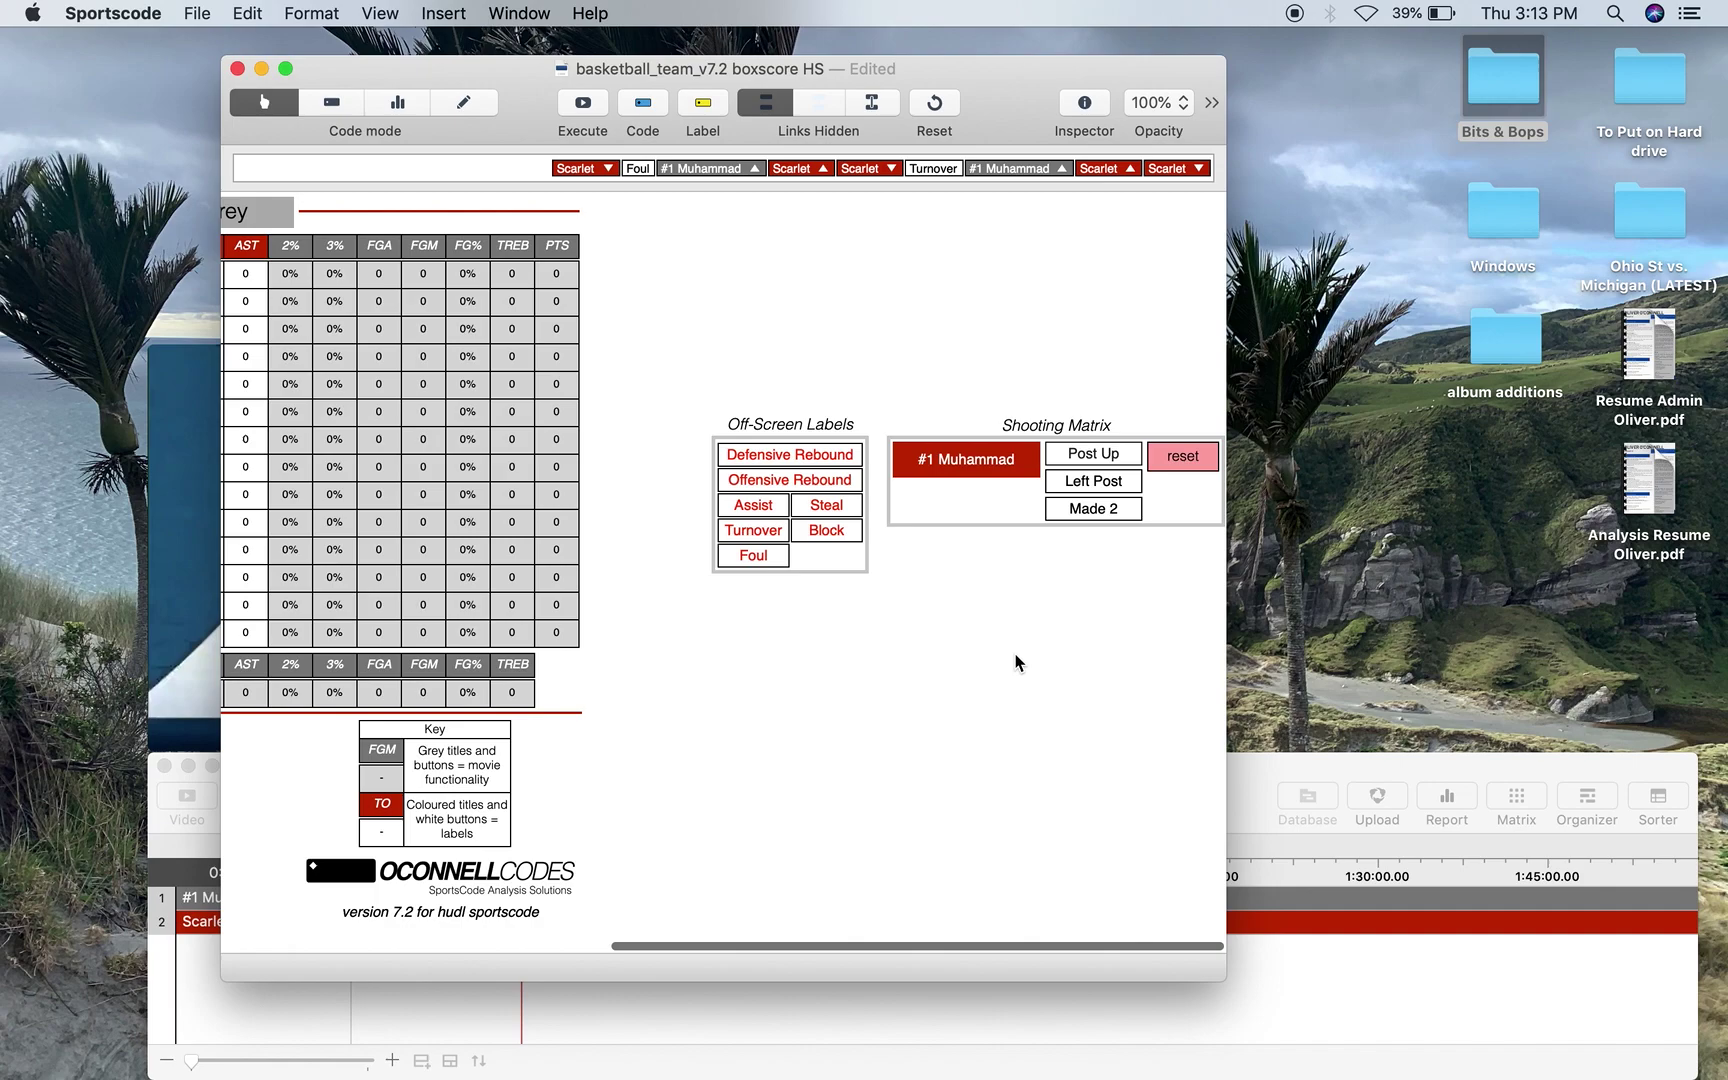
{"action": "scroll", "coordinate": [944, 437], "scroll_direction": "left", "scroll_amount": 10}
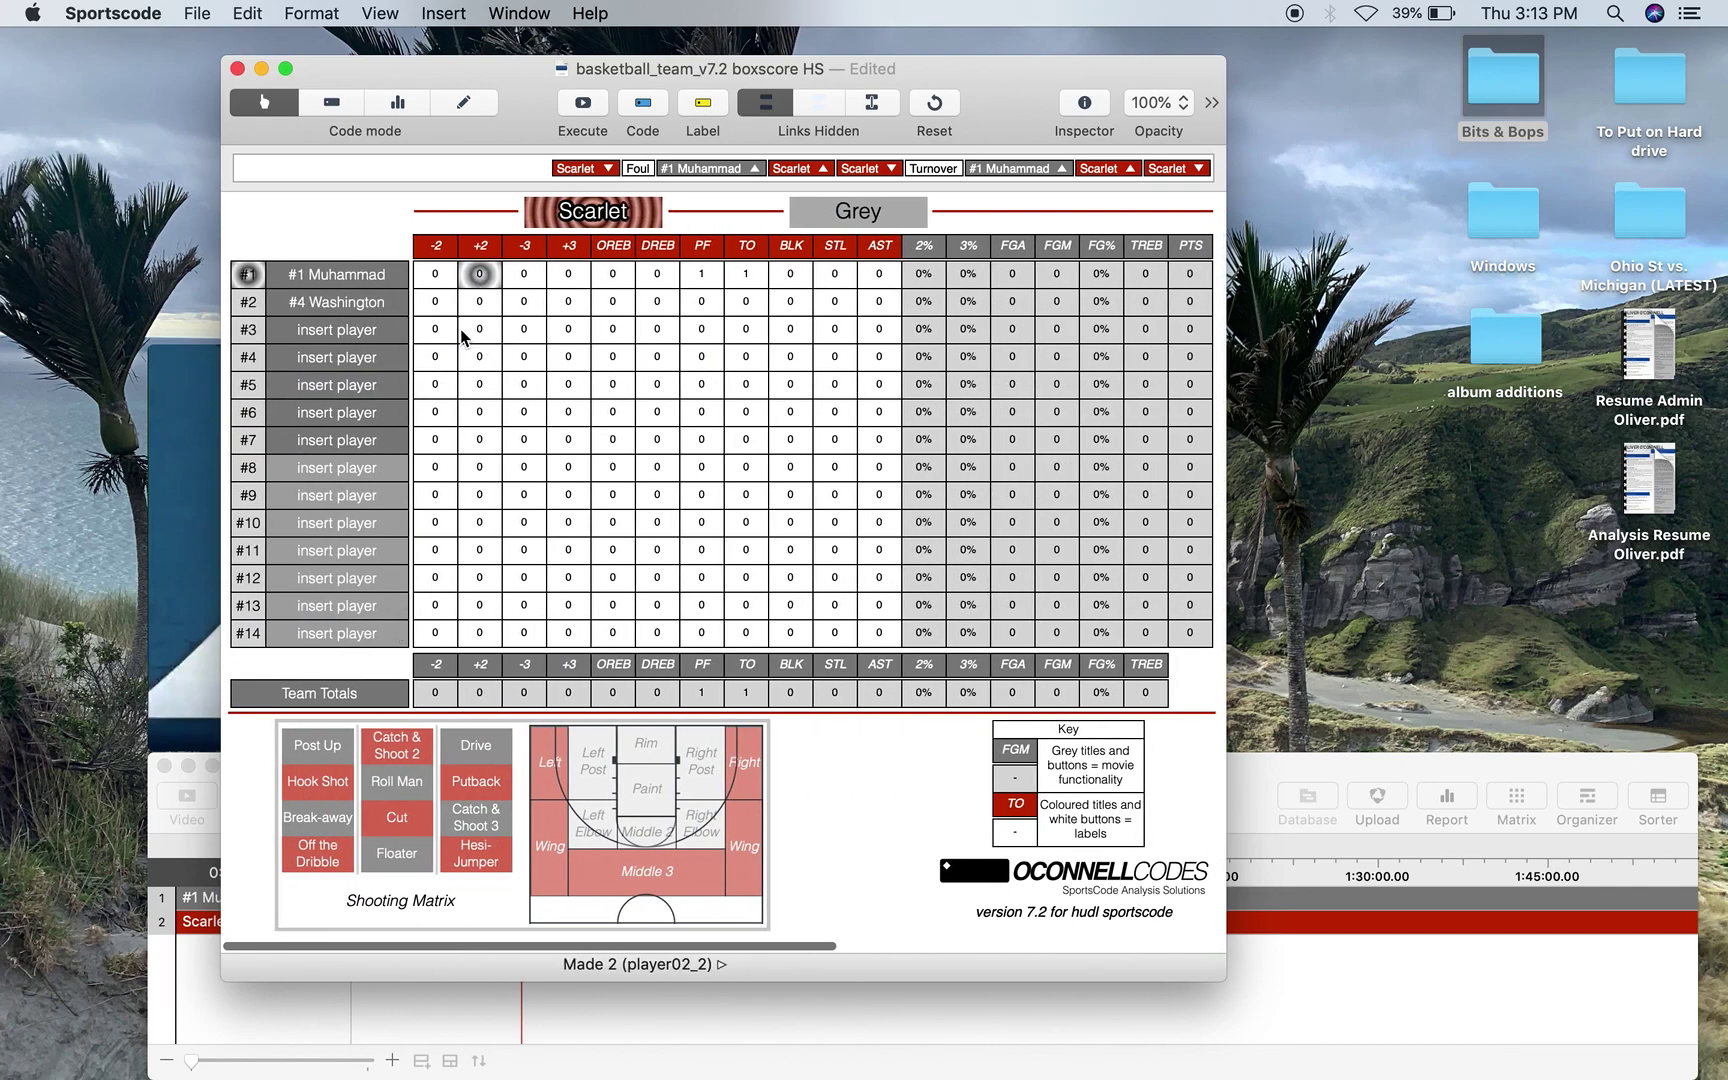
{"action": "left_click", "coordinate": [325, 860]}
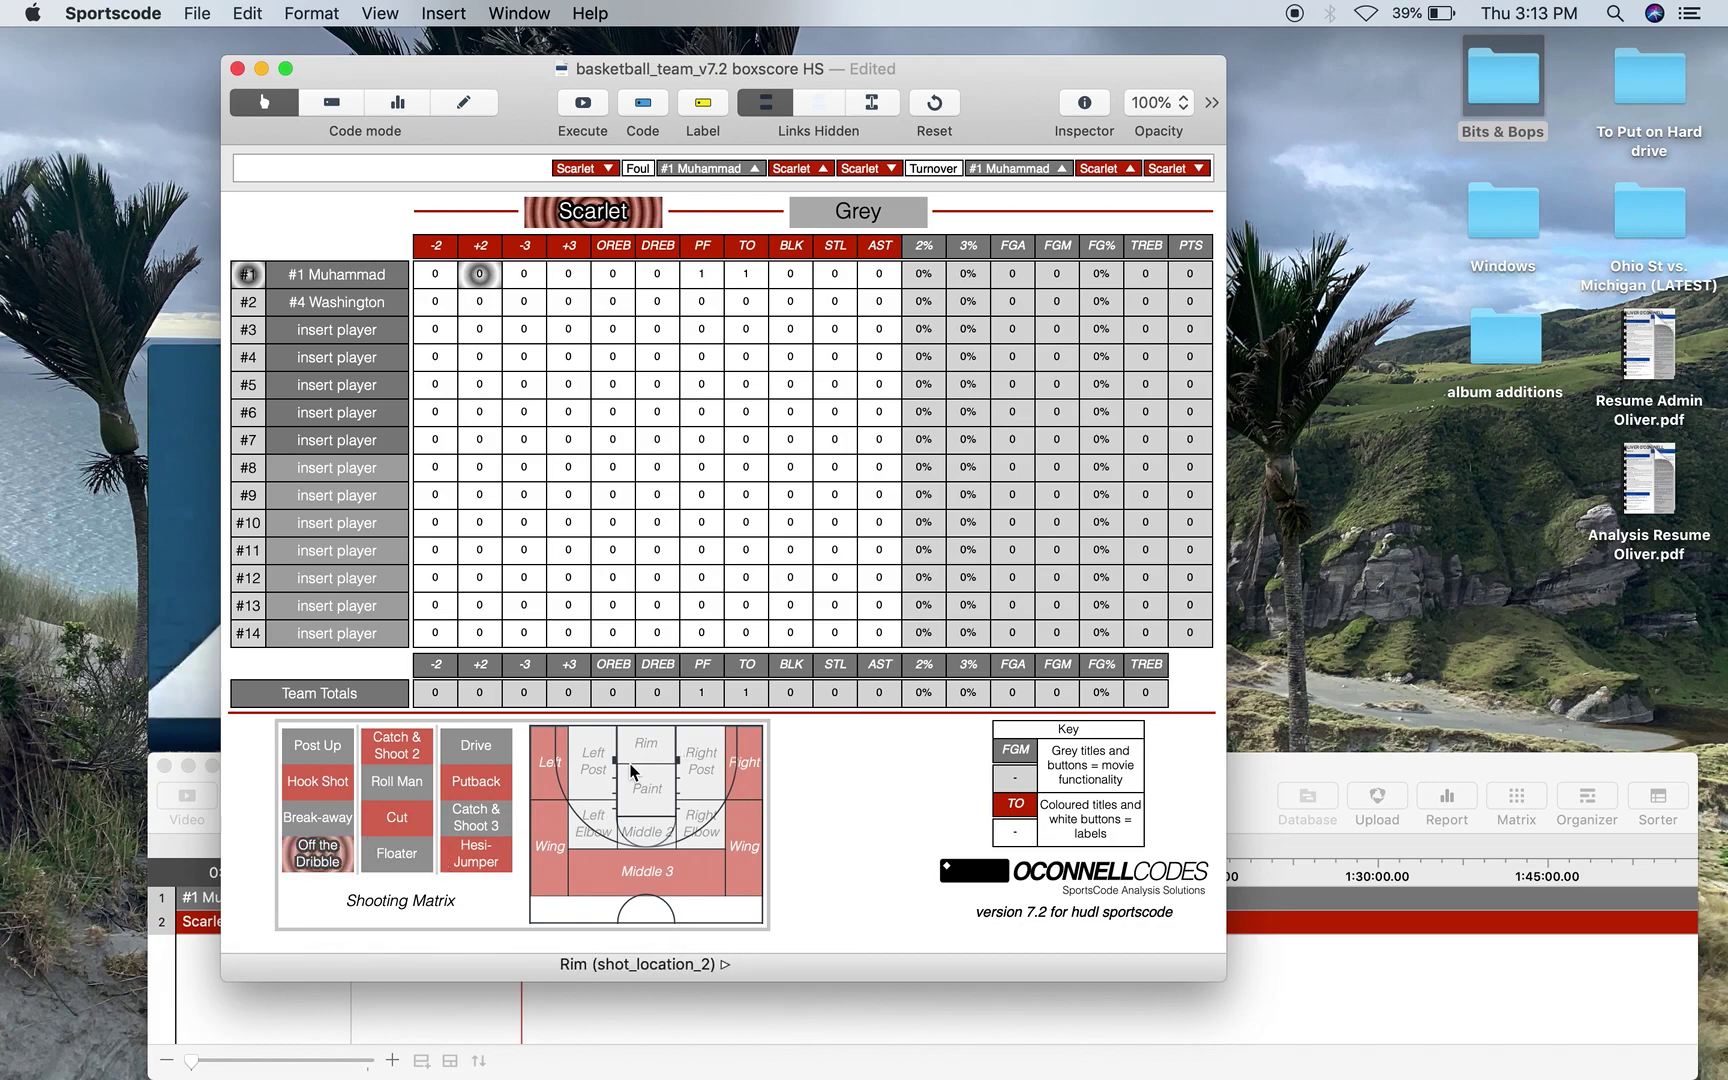
{"action": "left_click", "coordinate": [710, 776]}
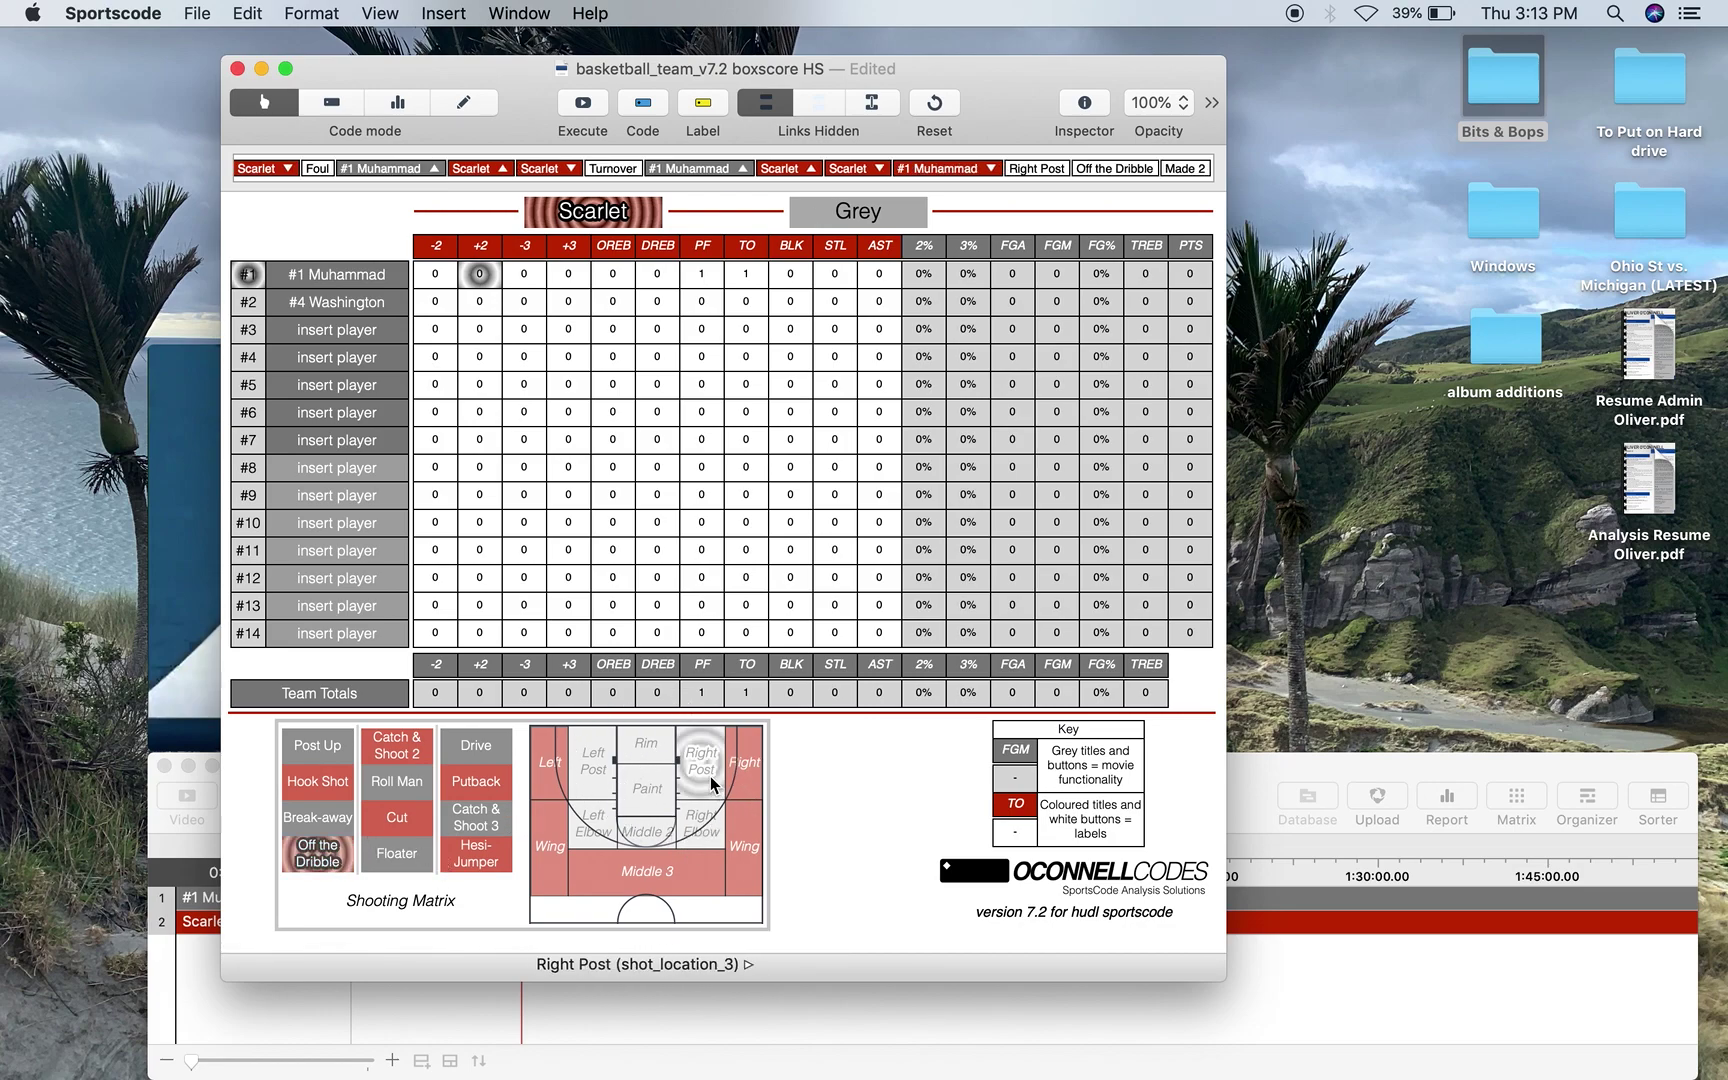
{"action": "left_click", "coordinate": [547, 778]}
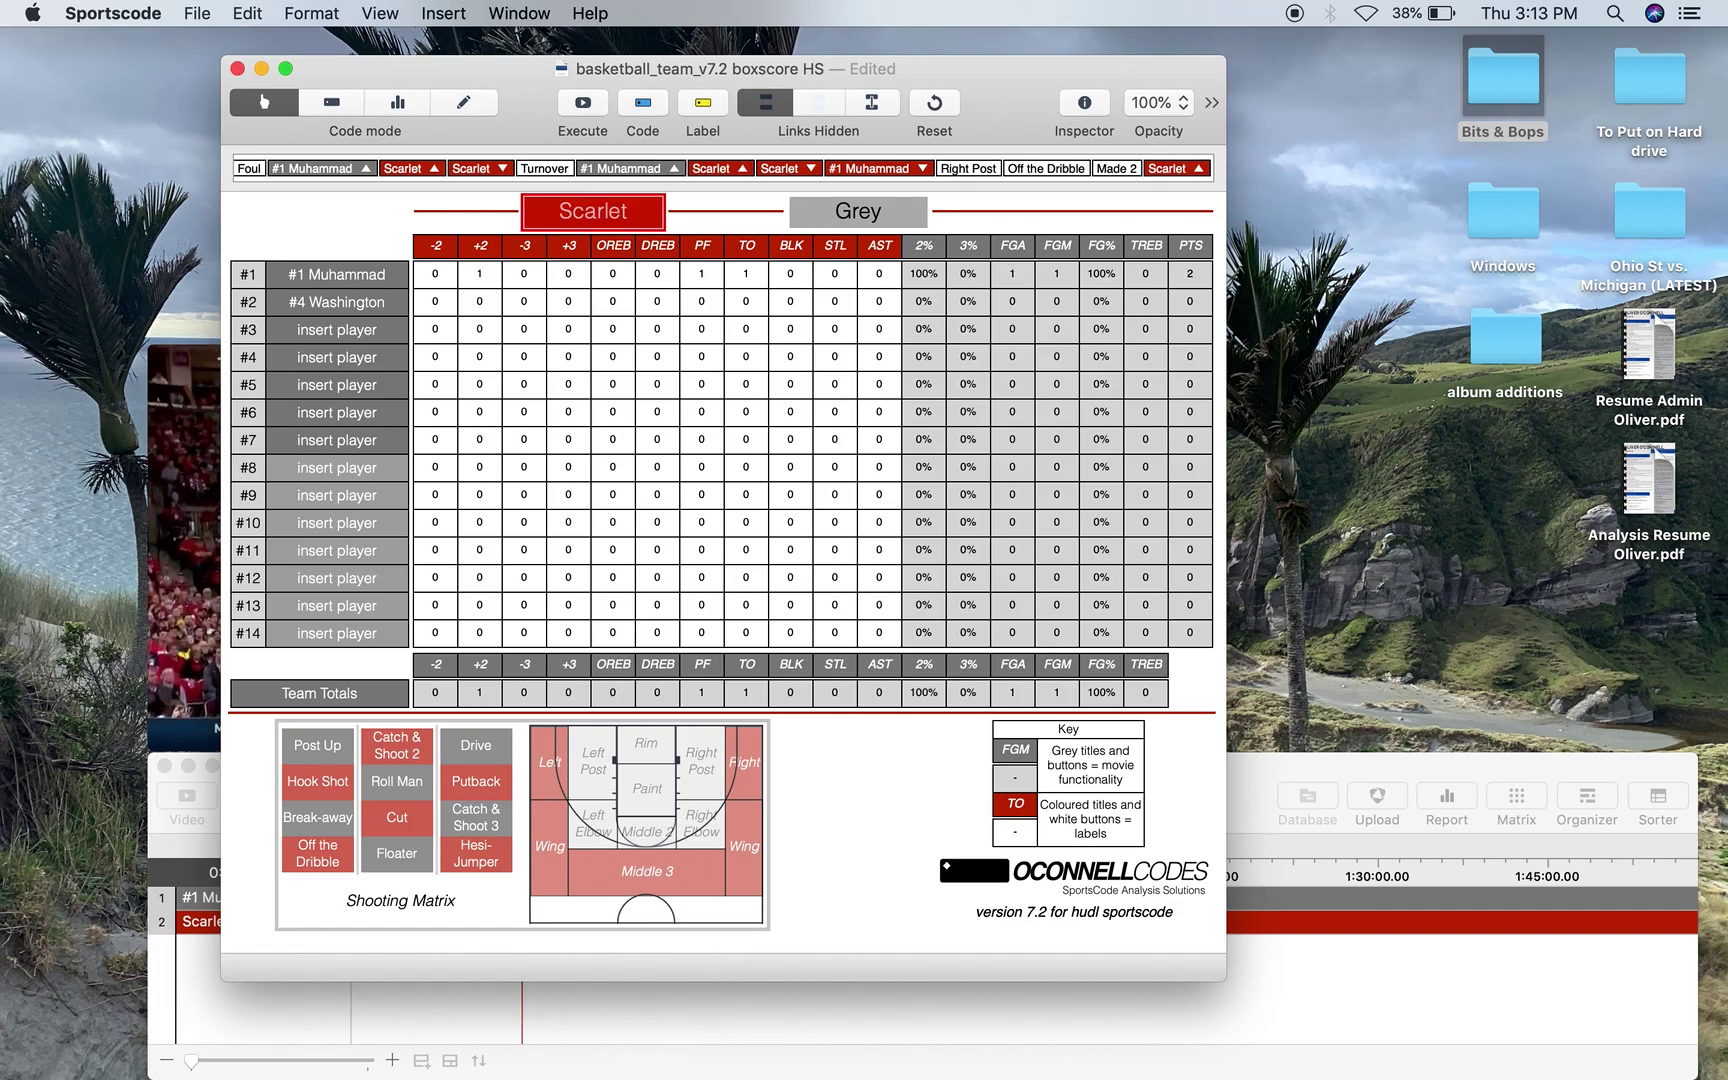
{"action": "left_click", "coordinate": [811, 1026]}
{"action": "scroll", "coordinate": [556, 927], "scroll_direction": "up", "scroll_amount": 5}
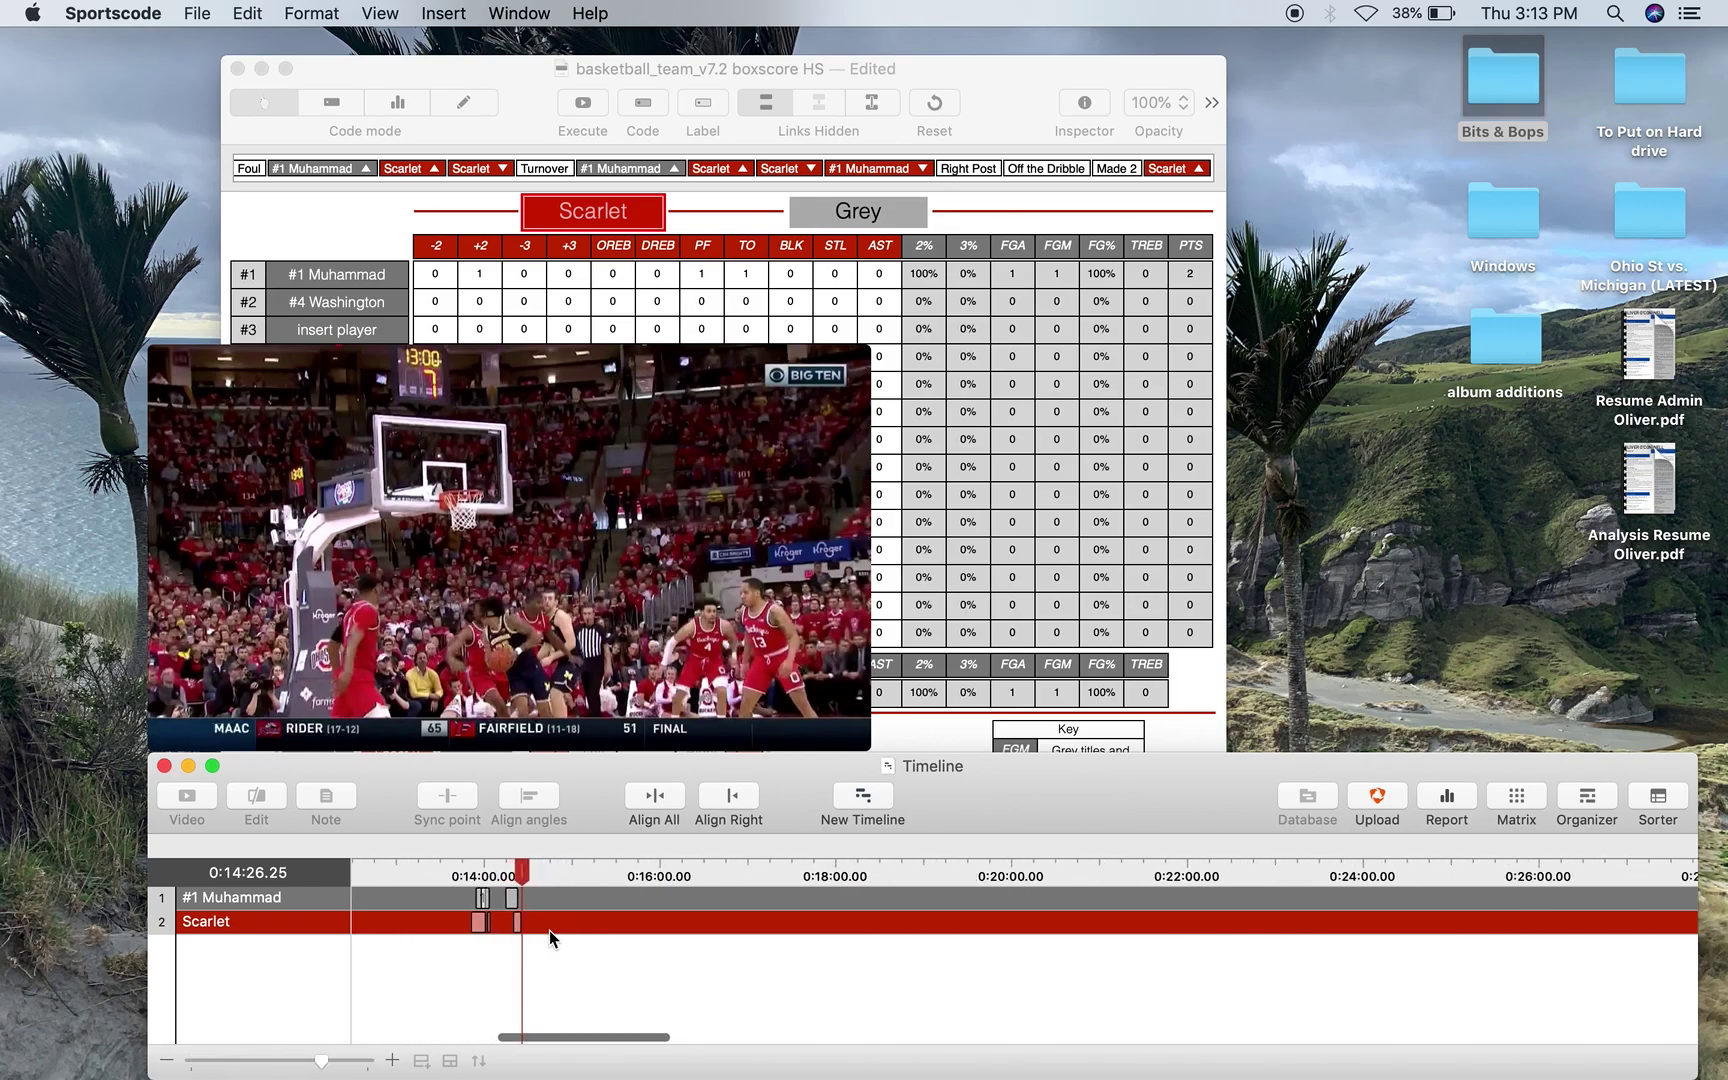
{"action": "left_click", "coordinate": [523, 915]}
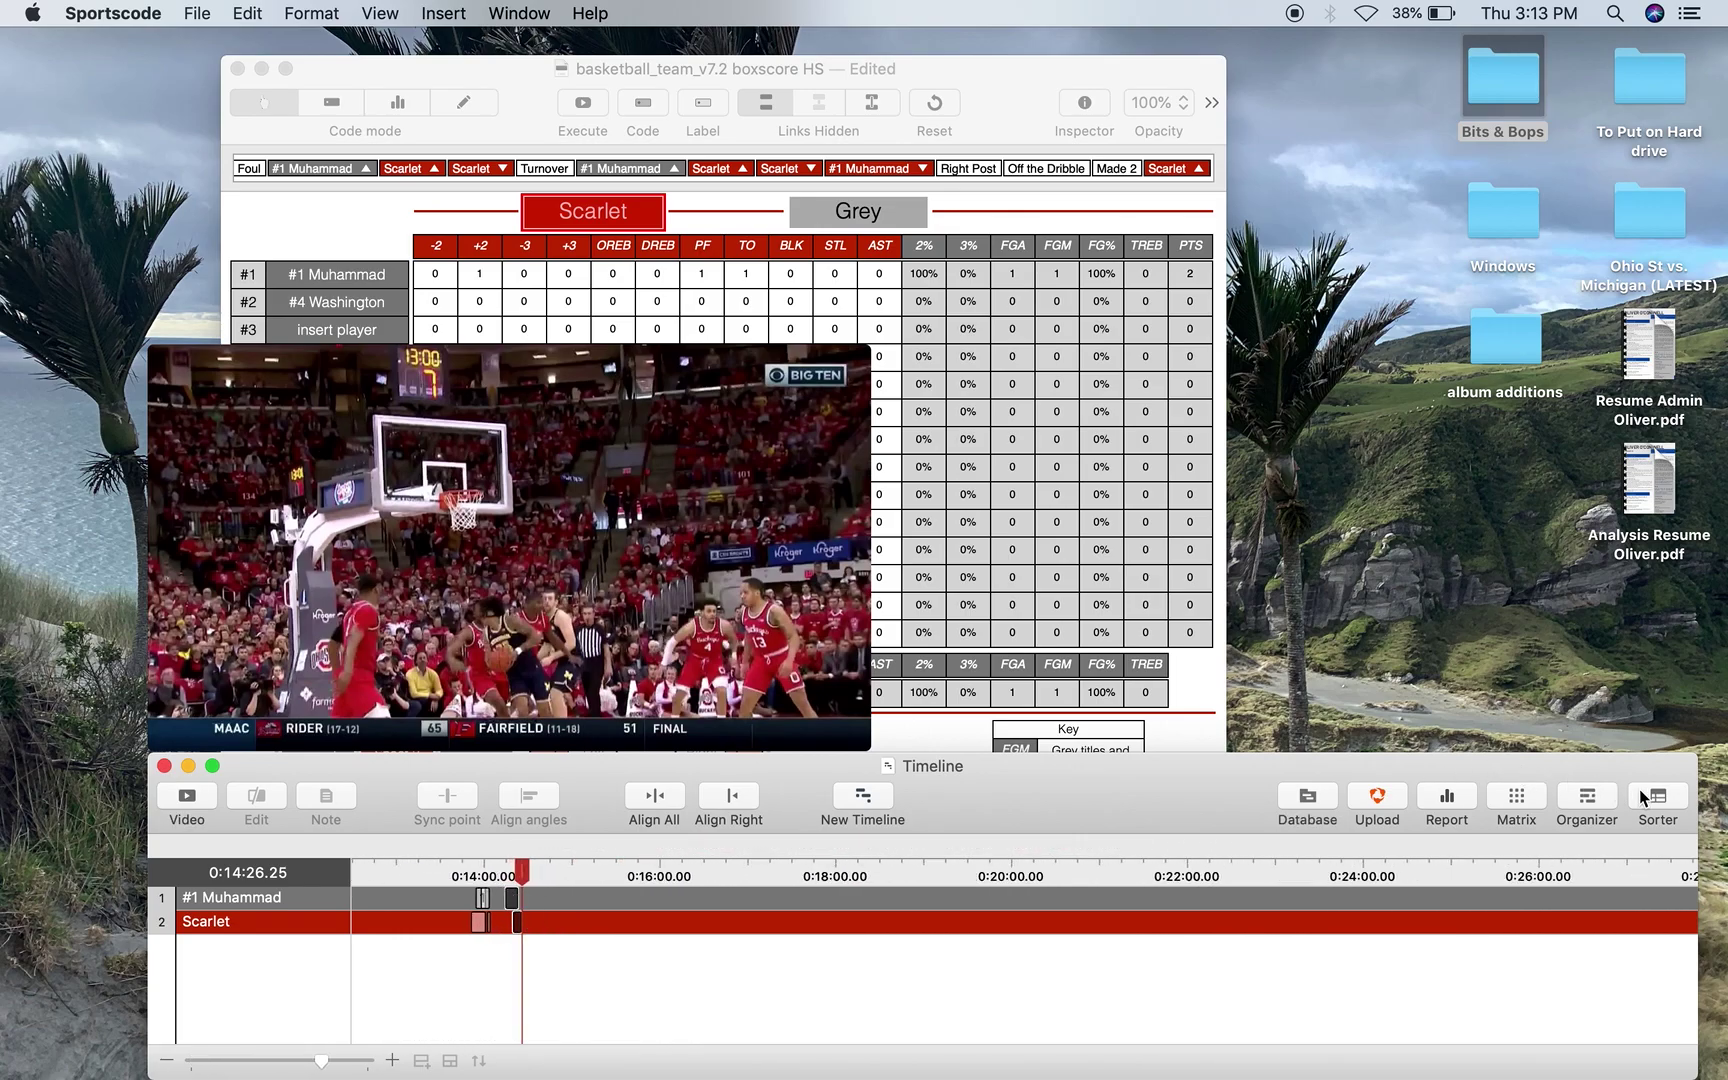
{"action": "key", "text": "super+shift+s"}
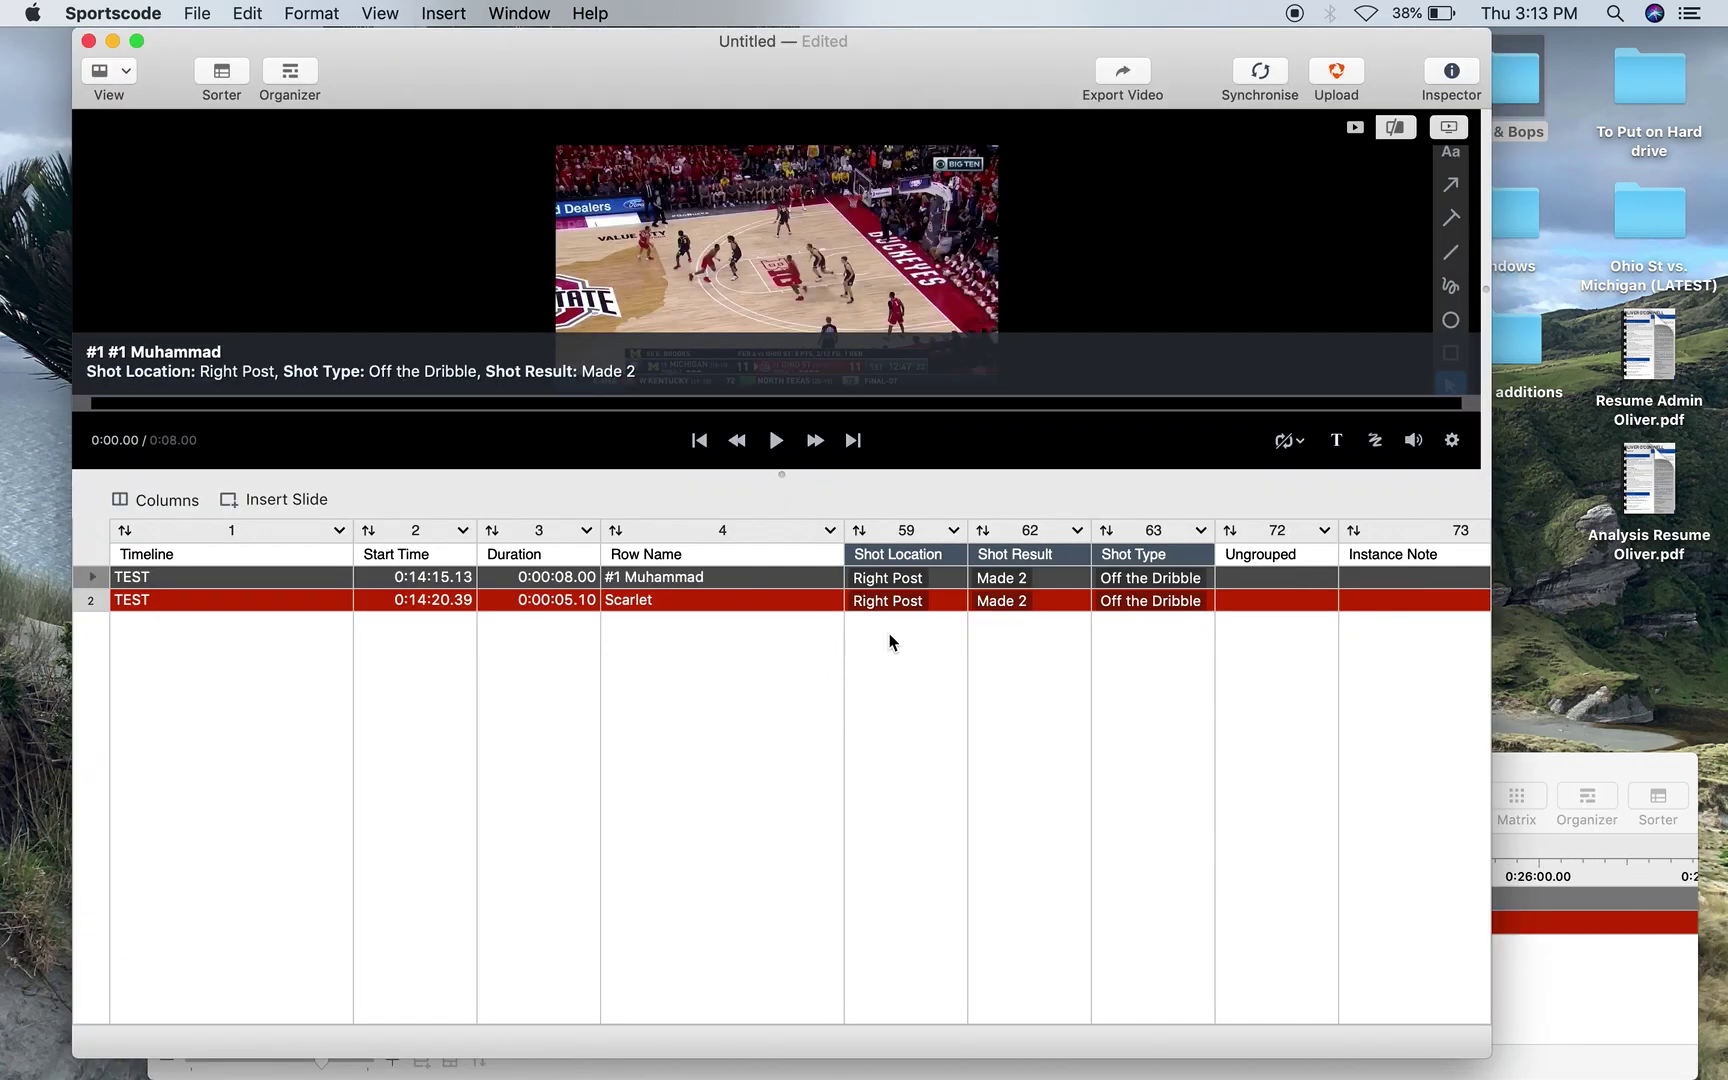
{"action": "double_click", "coordinate": [940, 556]}
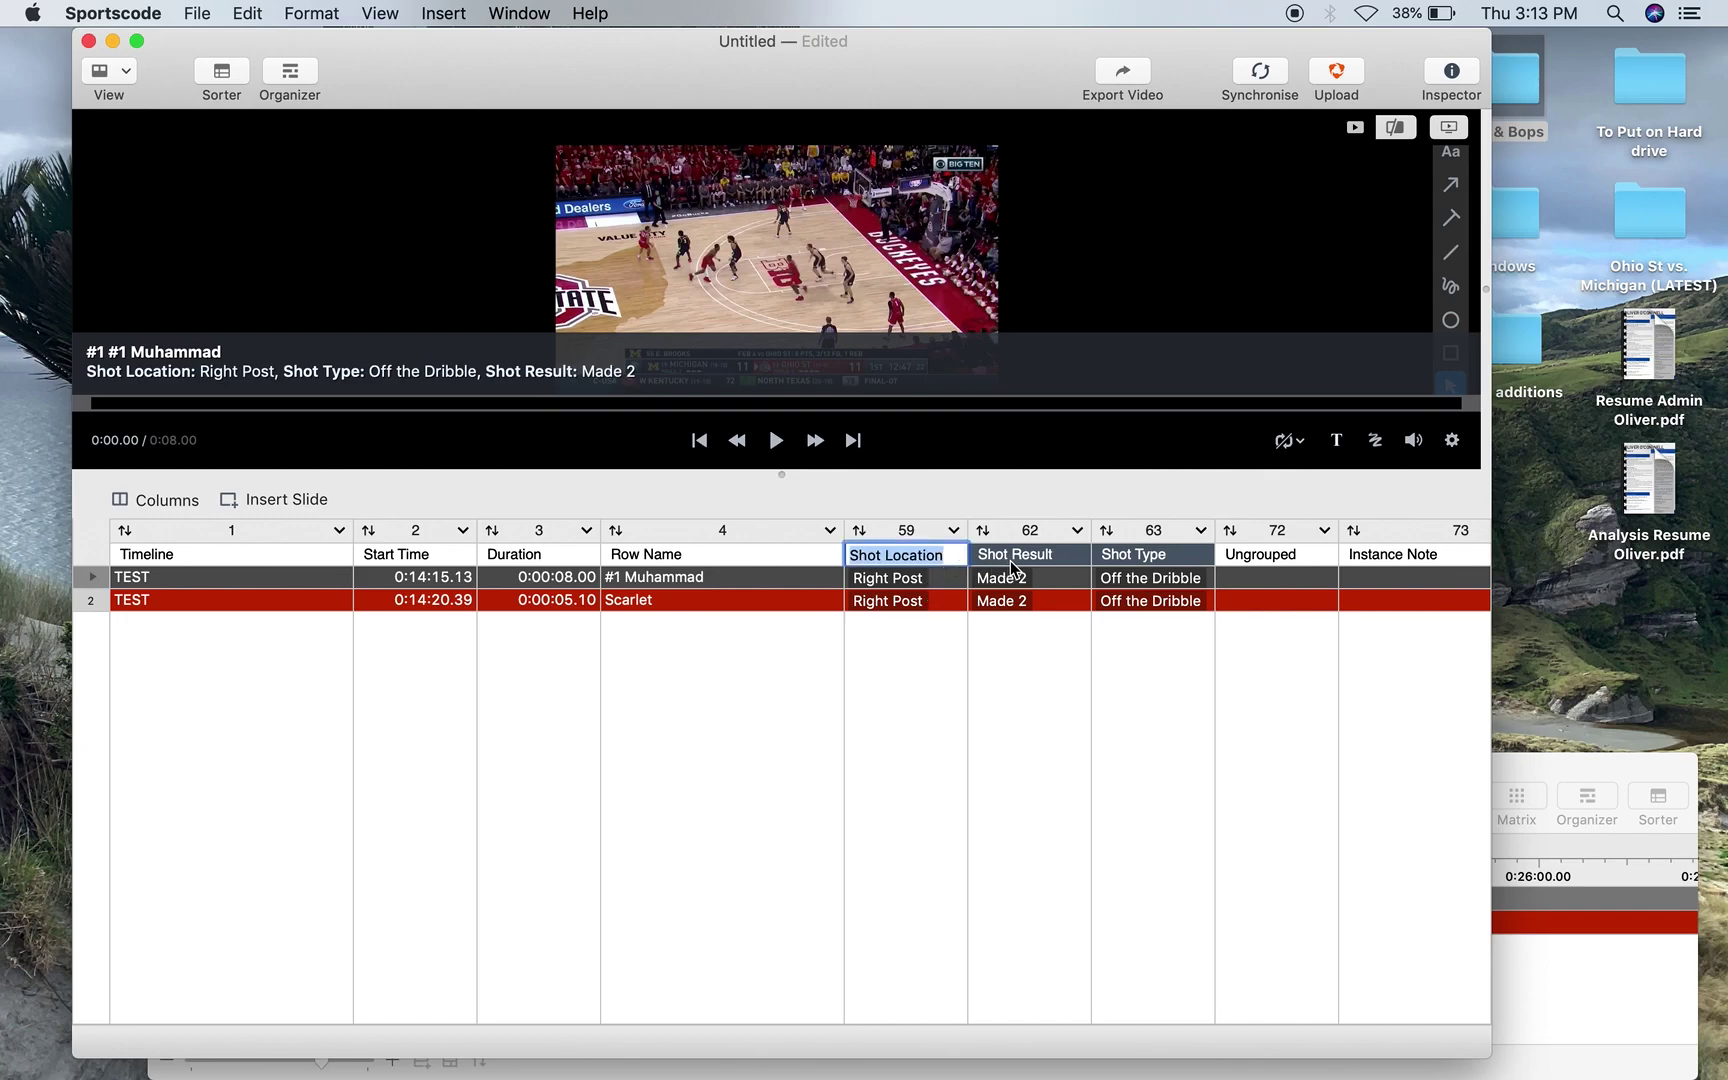
{"action": "key", "text": "Tab"}
{"action": "key", "text": "Tab"}
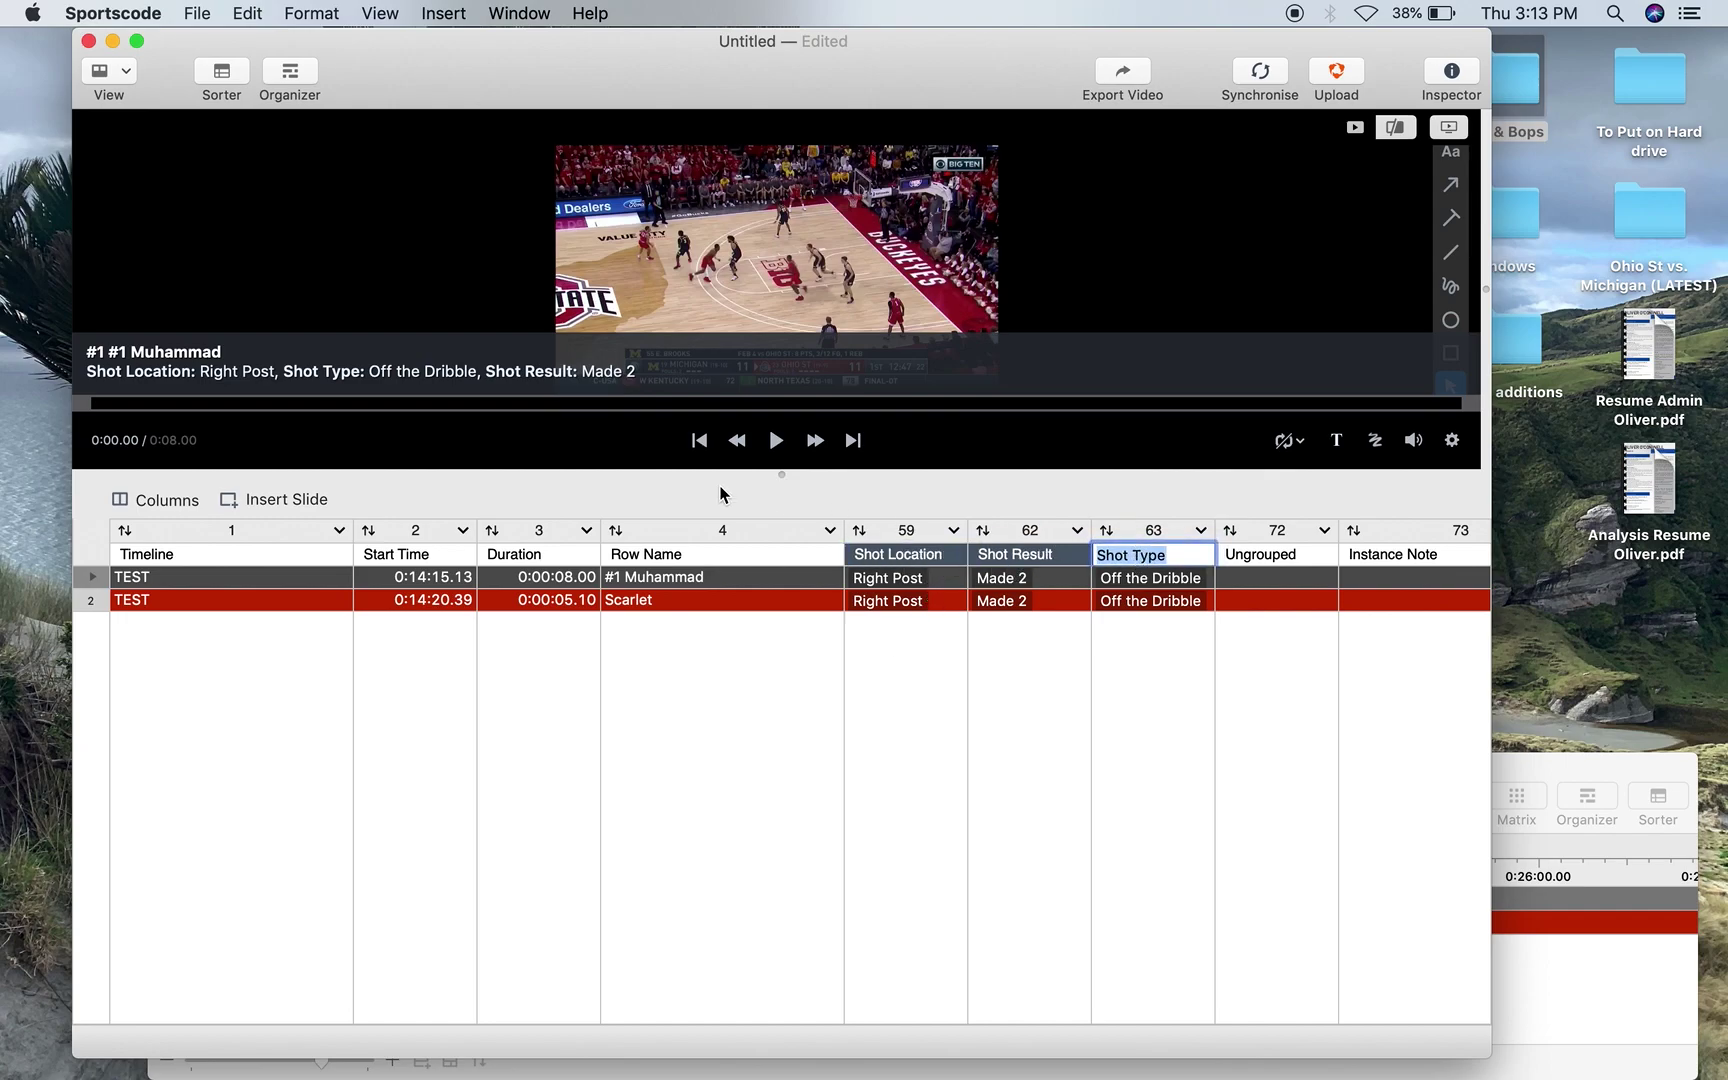
{"action": "left_click", "coordinate": [88, 40]}
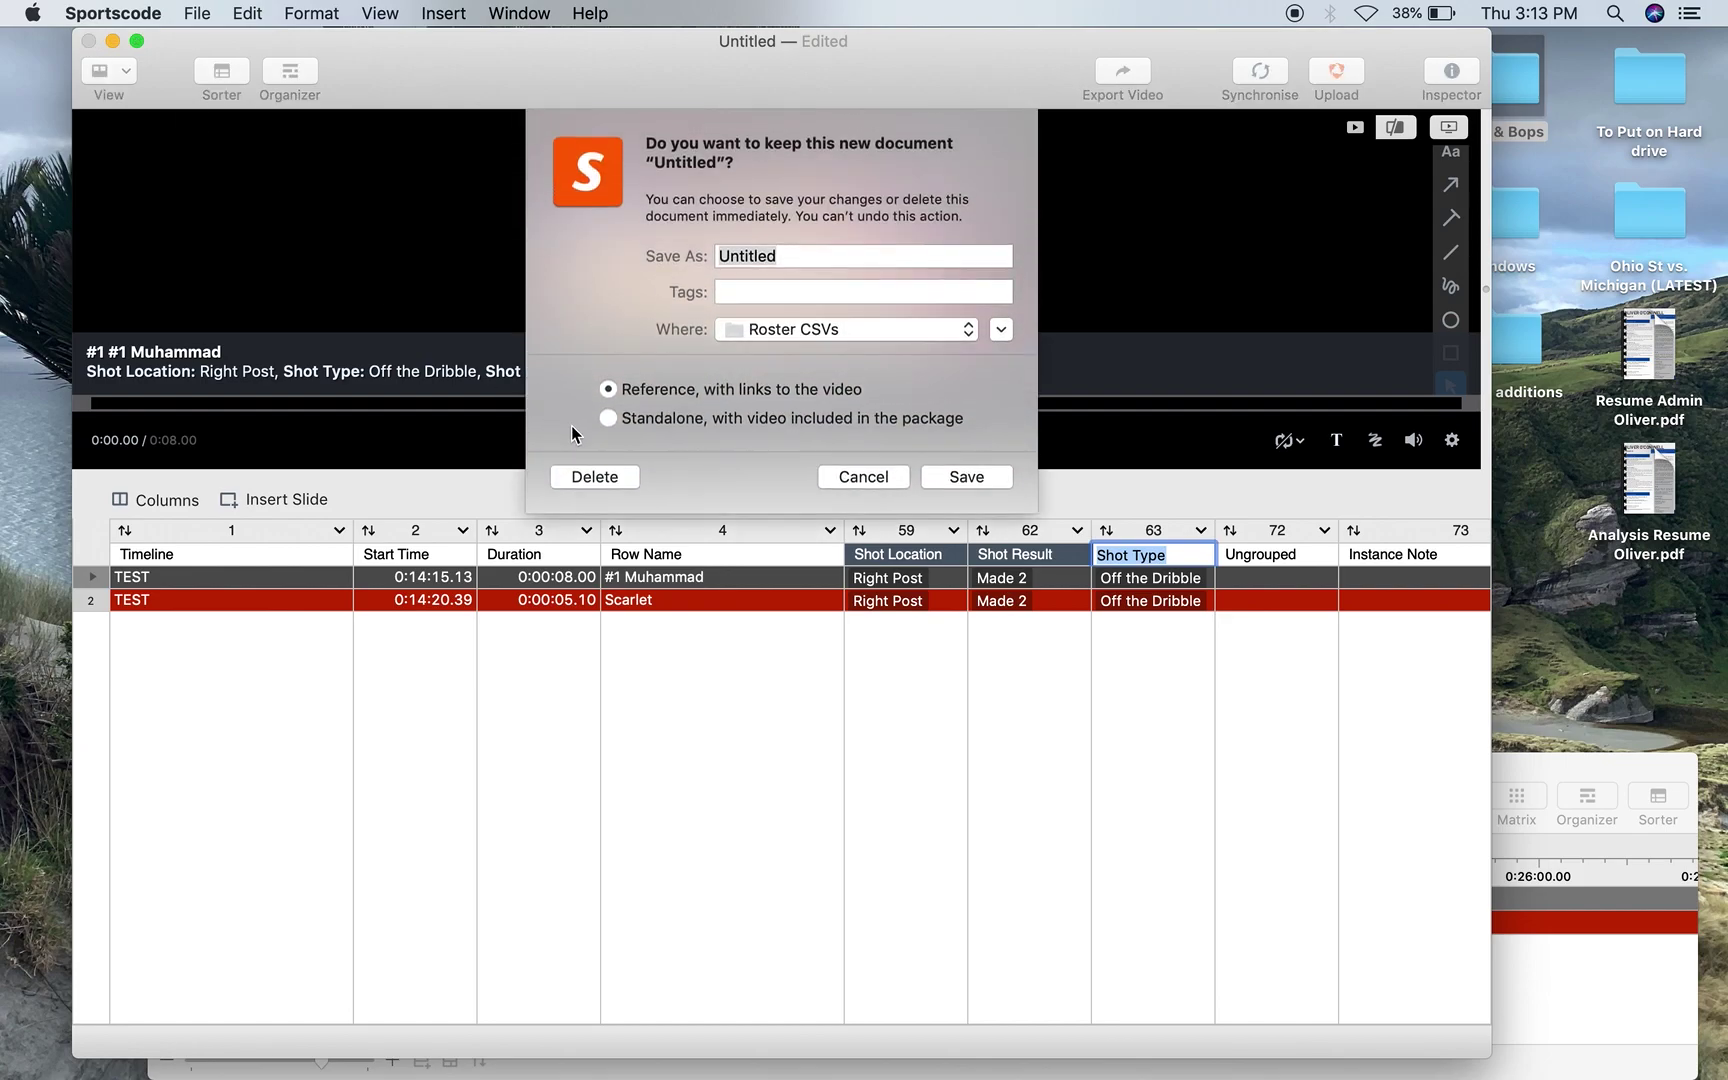
{"action": "left_click", "coordinate": [594, 476]}
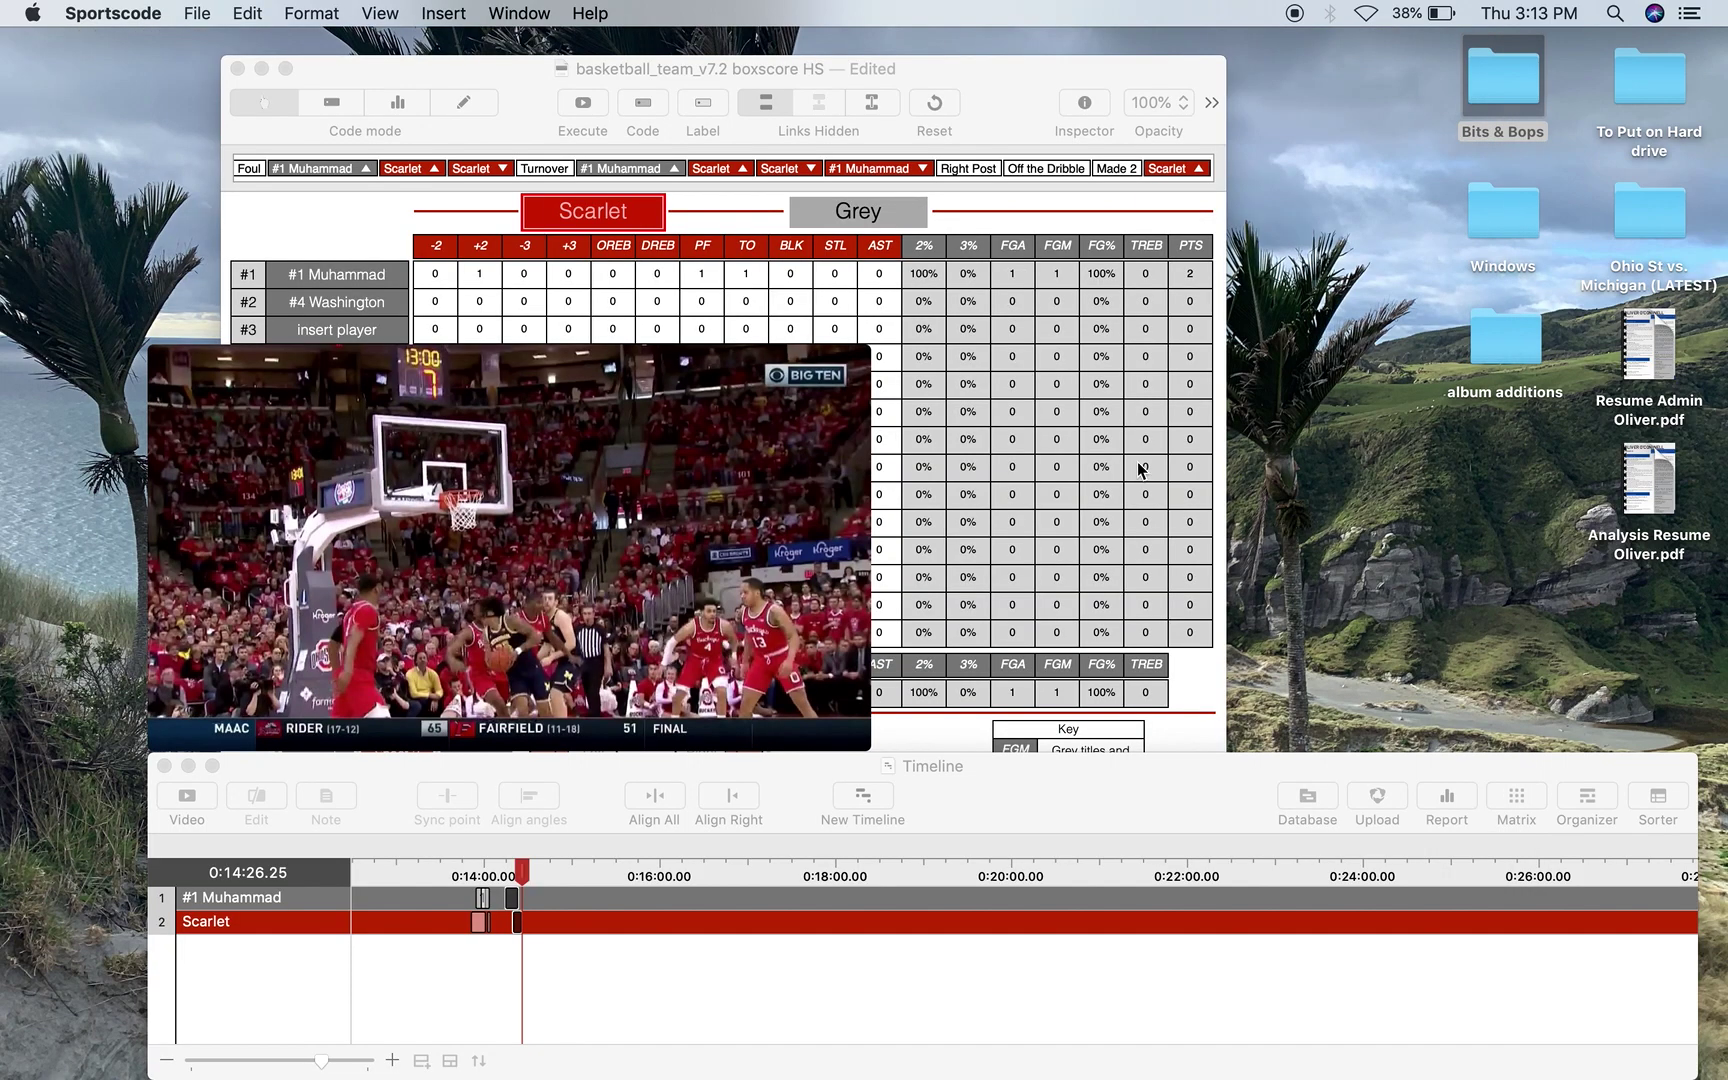
Step: Review the coded instances in the Matrix, close it, and bring the boxscore window forward
{"action": "left_click", "coordinate": [1514, 808]}
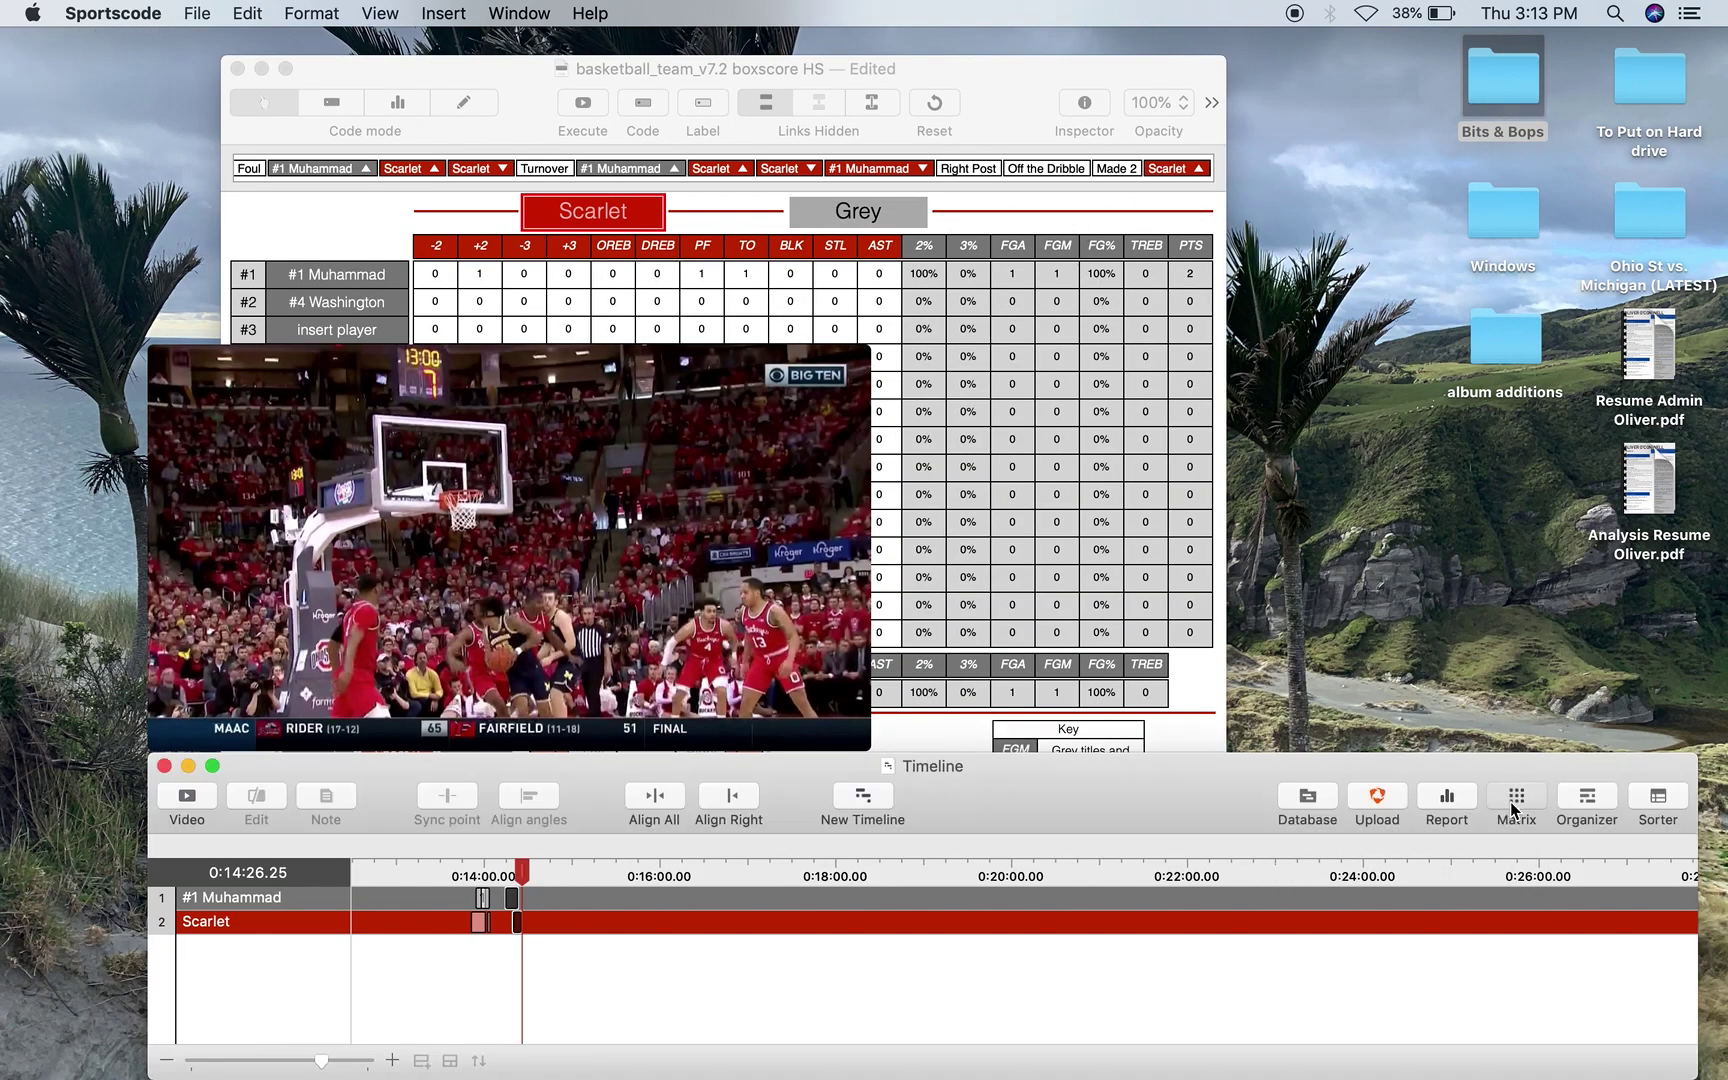
{"action": "left_click", "coordinate": [1514, 808]}
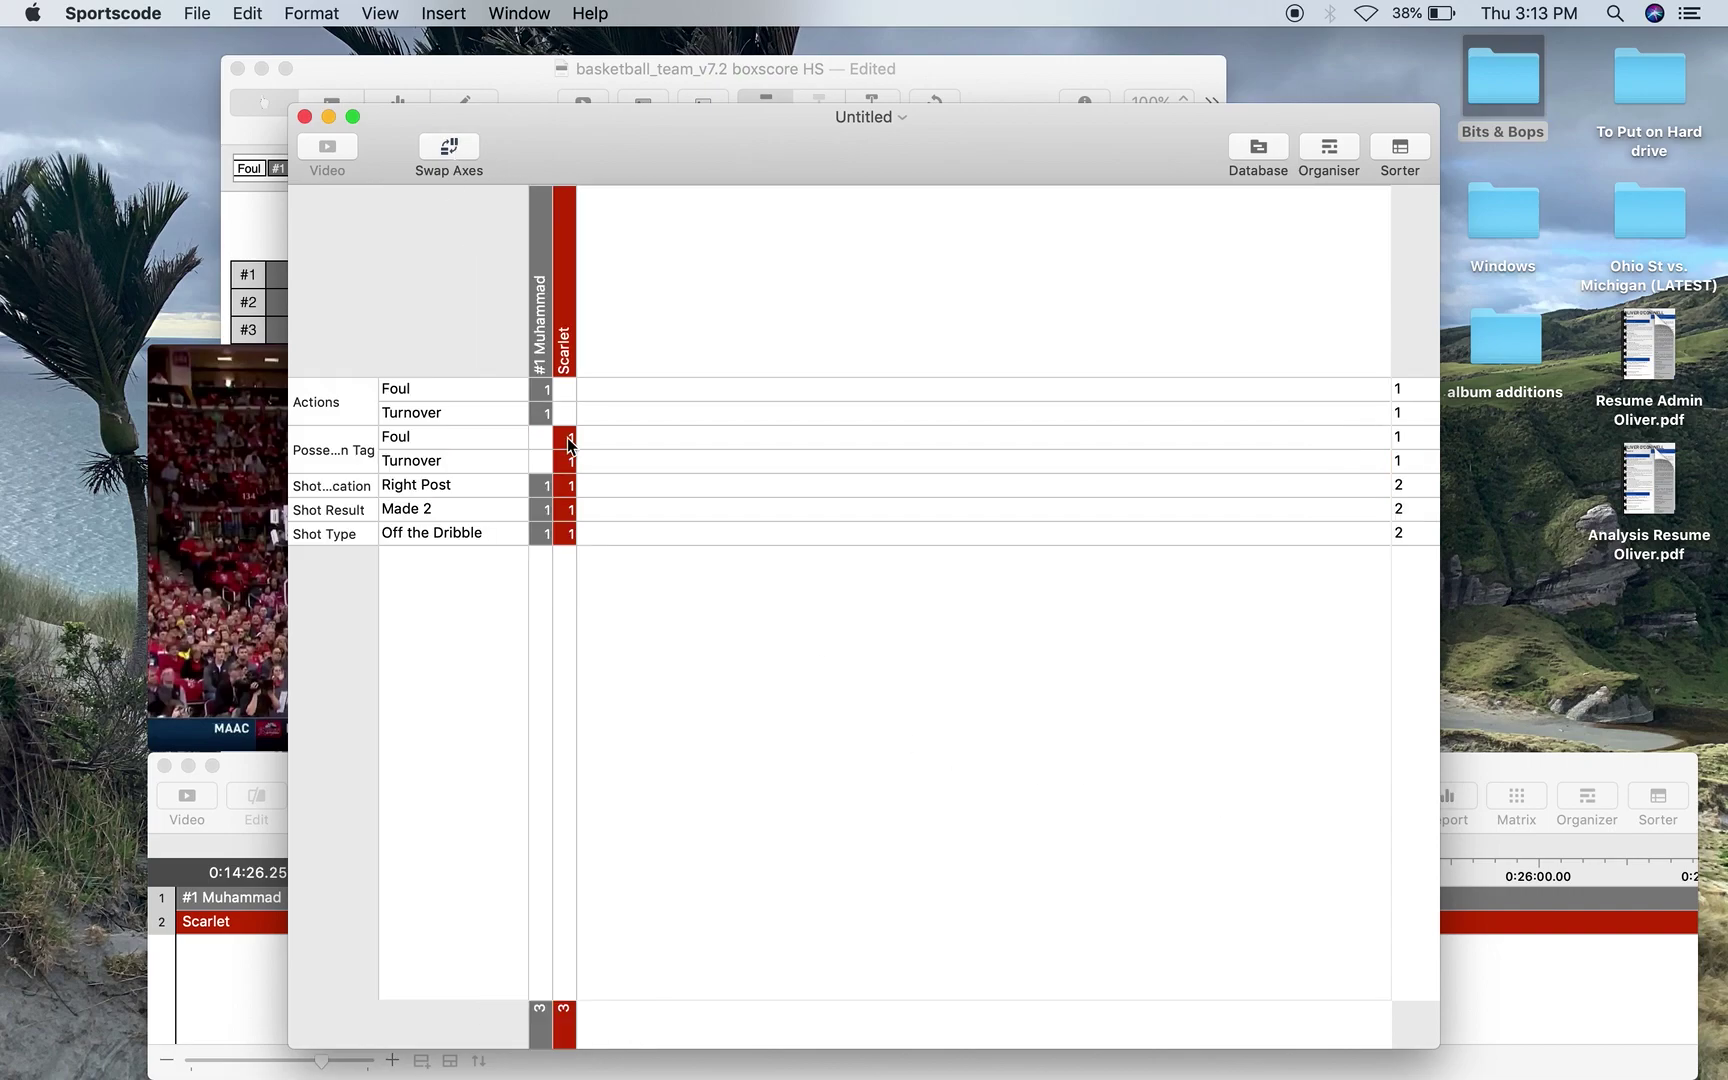
{"action": "left_click", "coordinate": [303, 114]}
{"action": "left_click", "coordinate": [993, 102]}
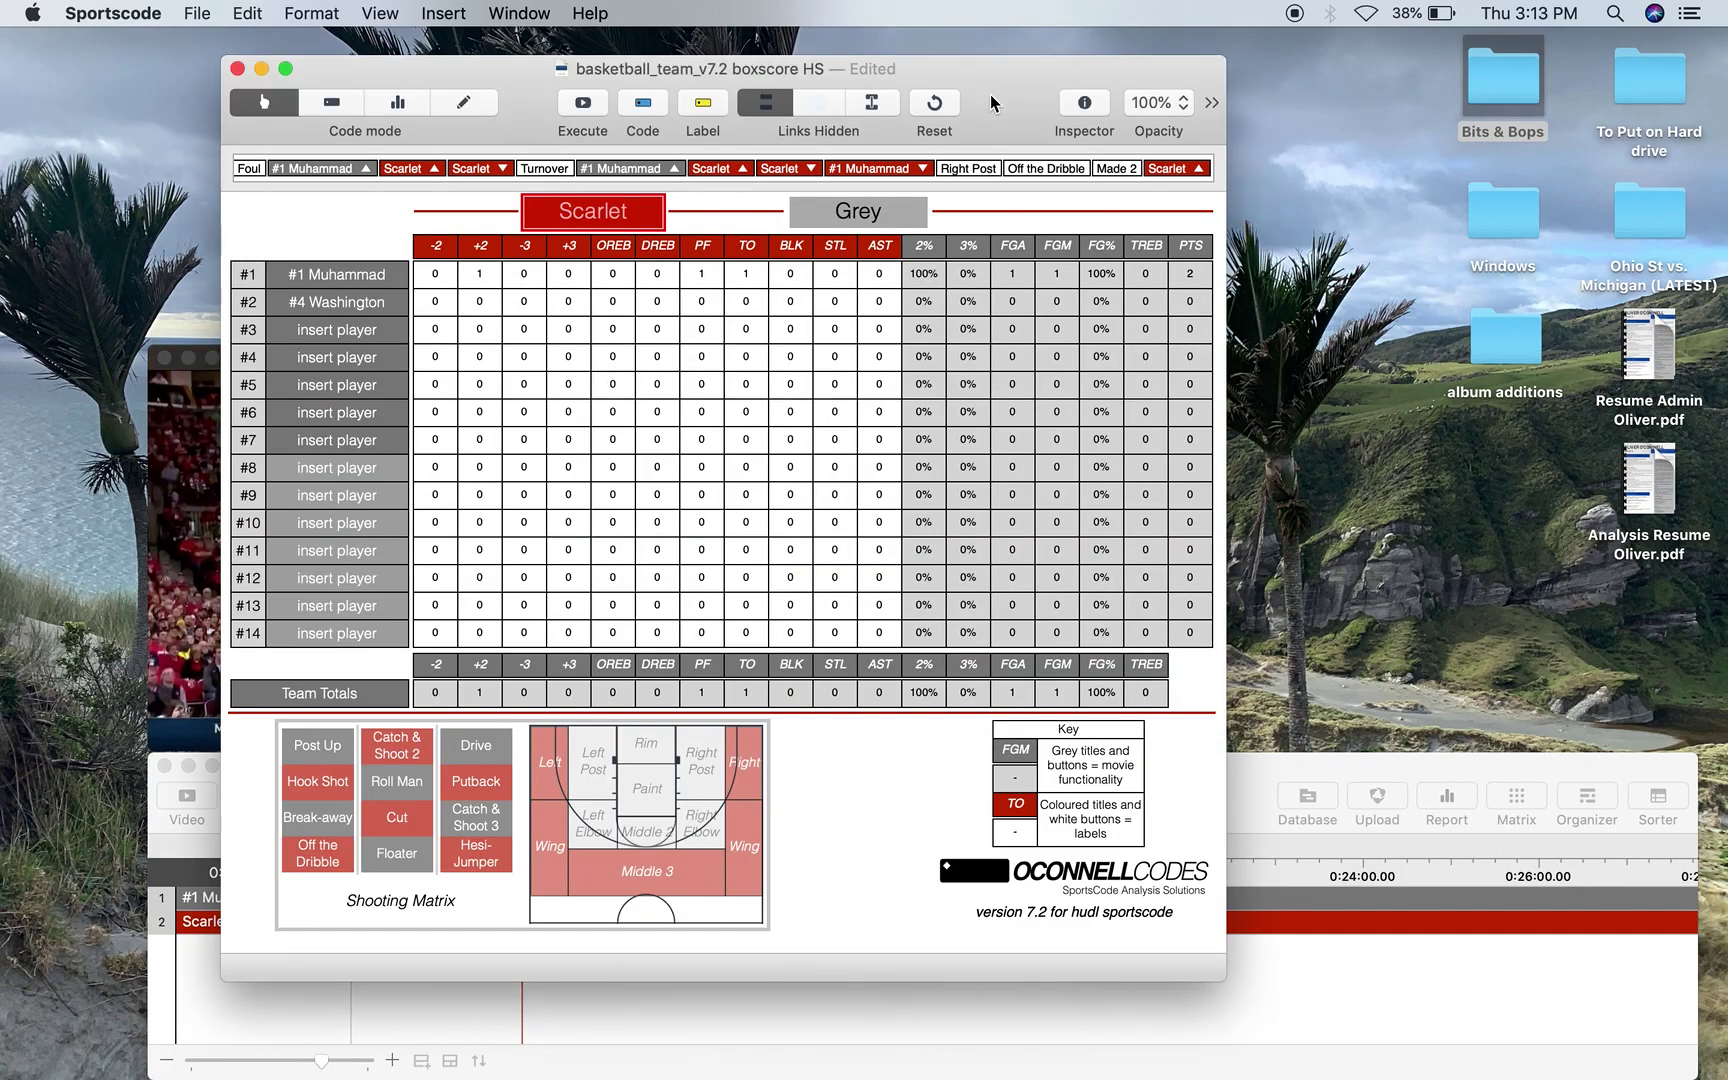